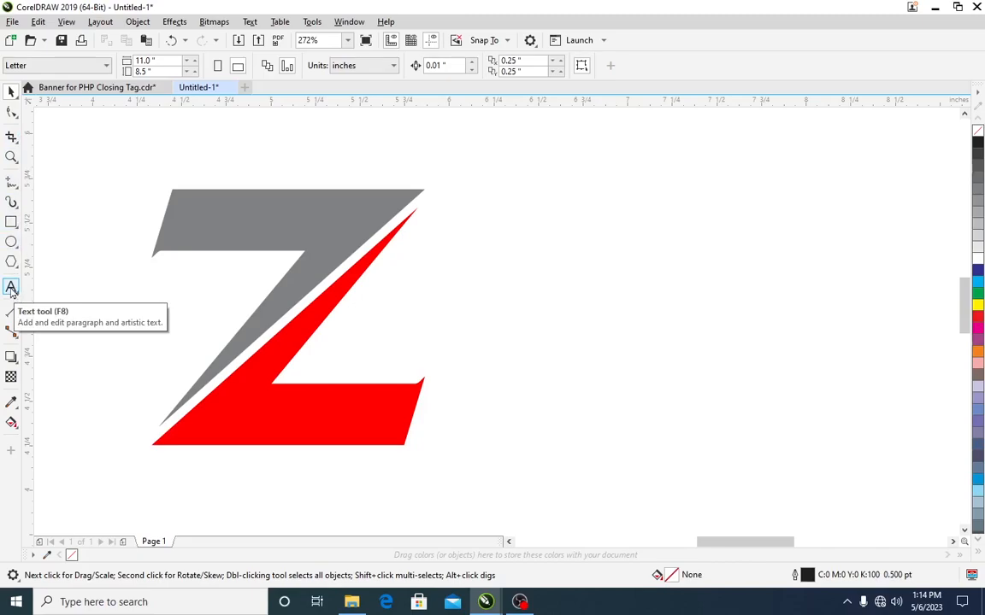
Step: Add the artistic text "Z" in the empty area beside the grey and red logo and select it as an object
click(12, 289)
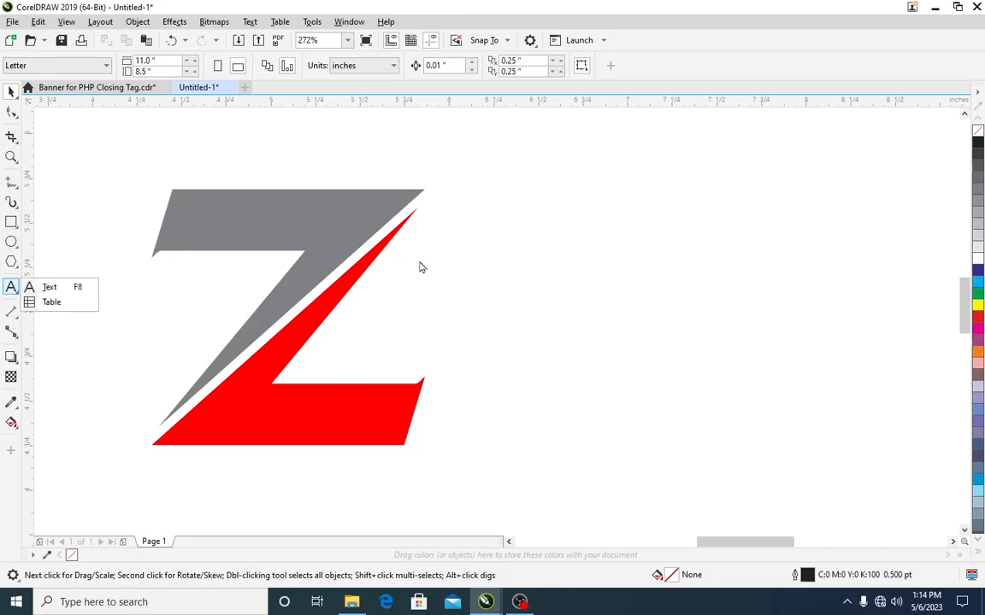
click(62, 288)
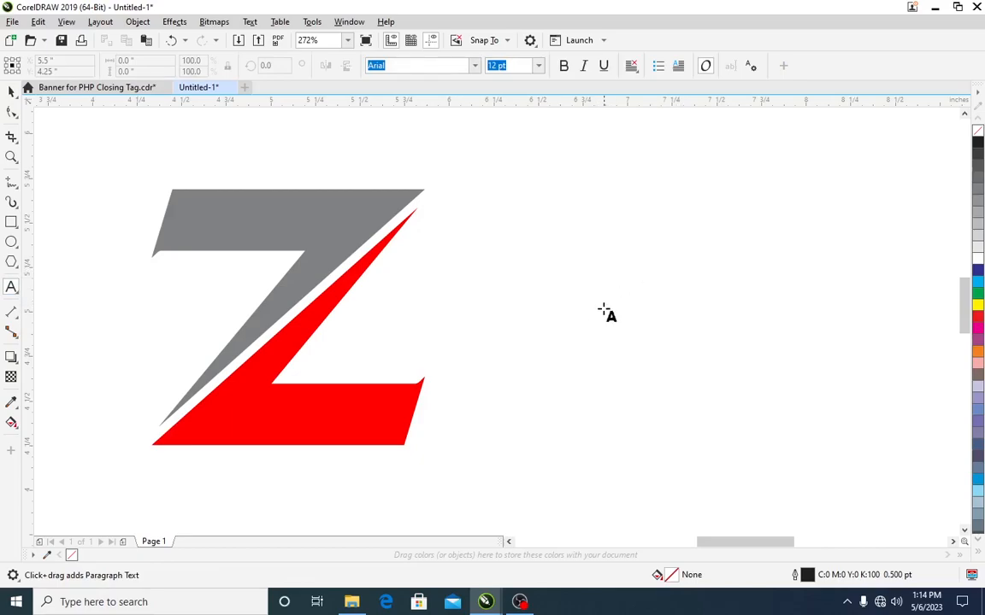
click(603, 313)
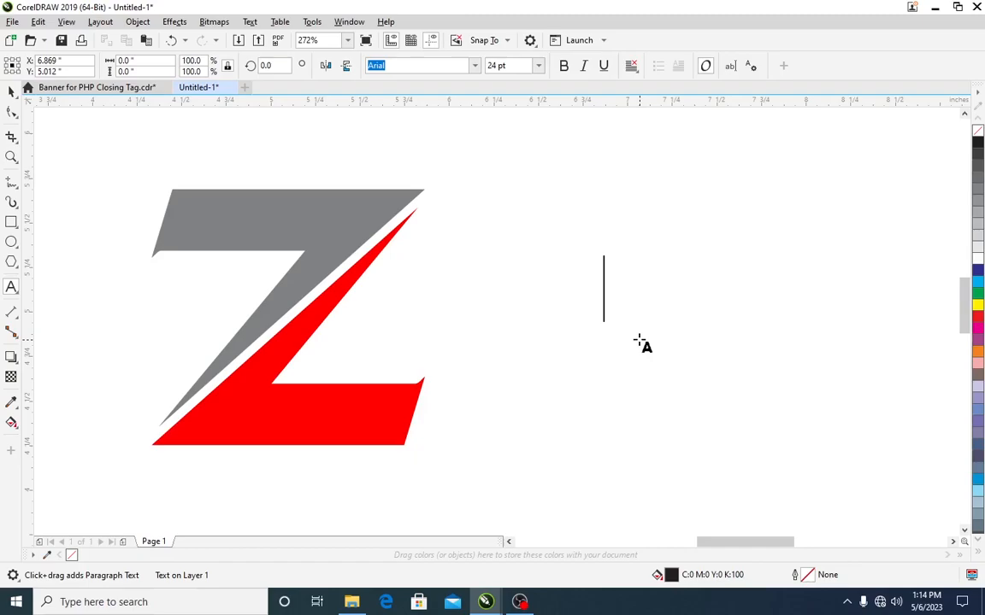
text(Z)
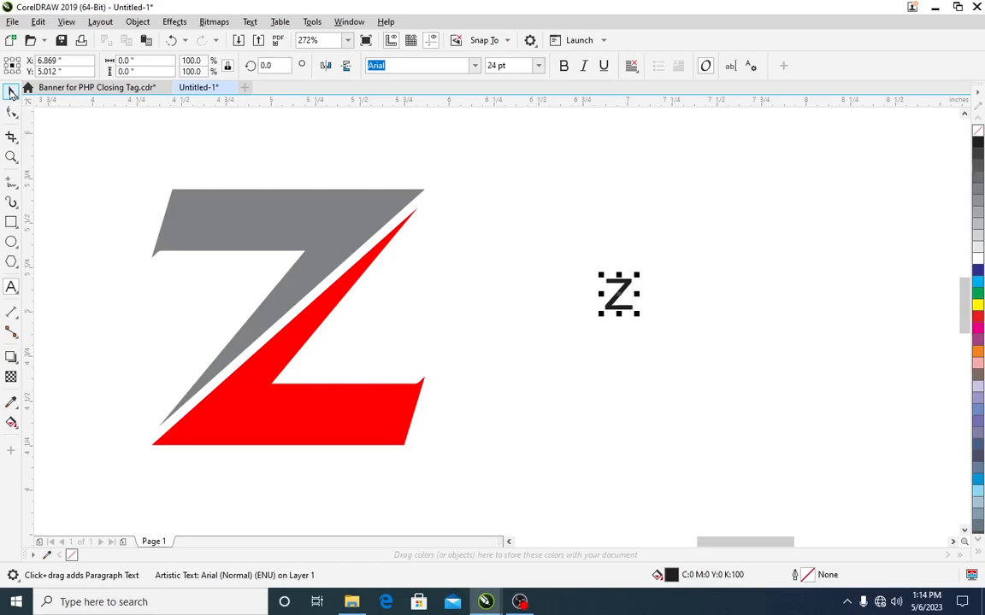
click(12, 92)
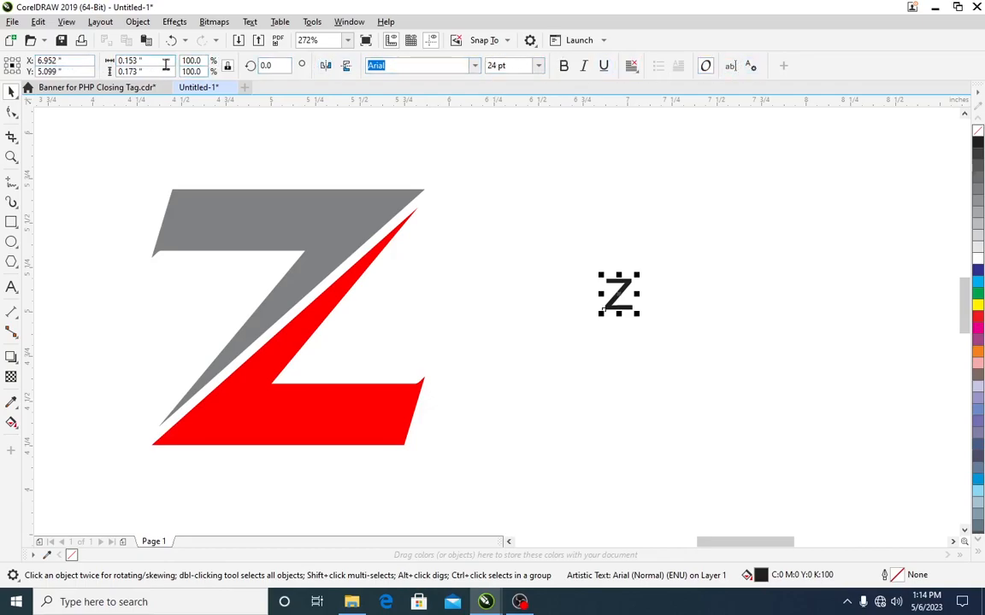
Step: Set the letter Z's font to Arial Black
click(476, 66)
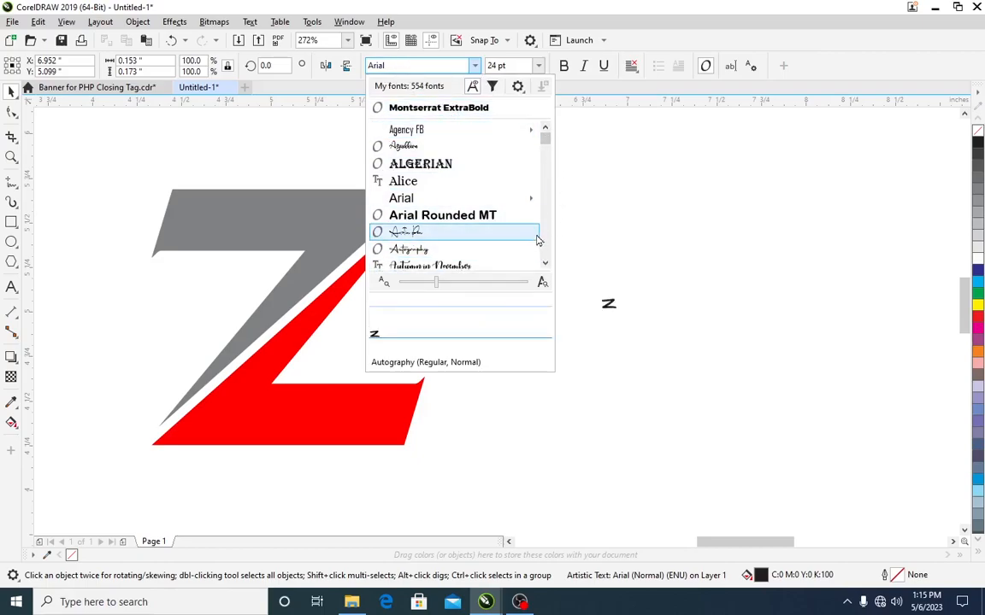
click(544, 266)
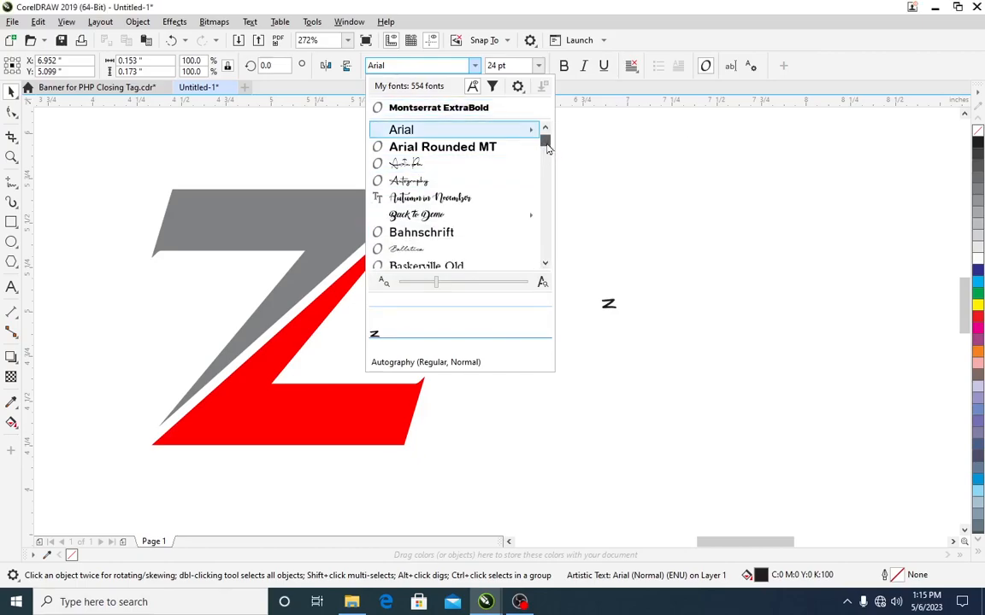
scroll(547, 148, down, 7)
scroll(547, 149, up, 2)
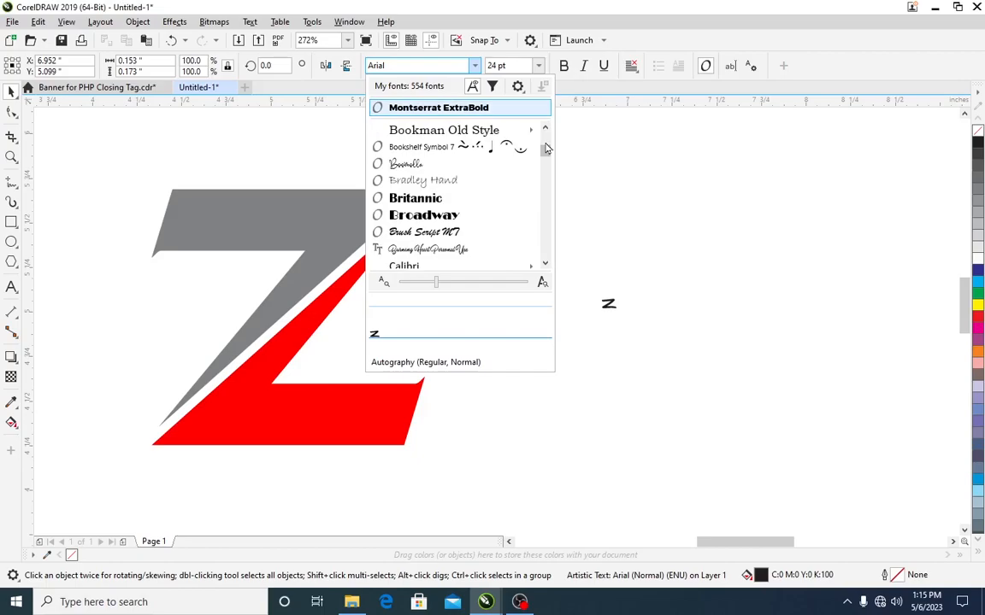
scroll(547, 148, up, 5)
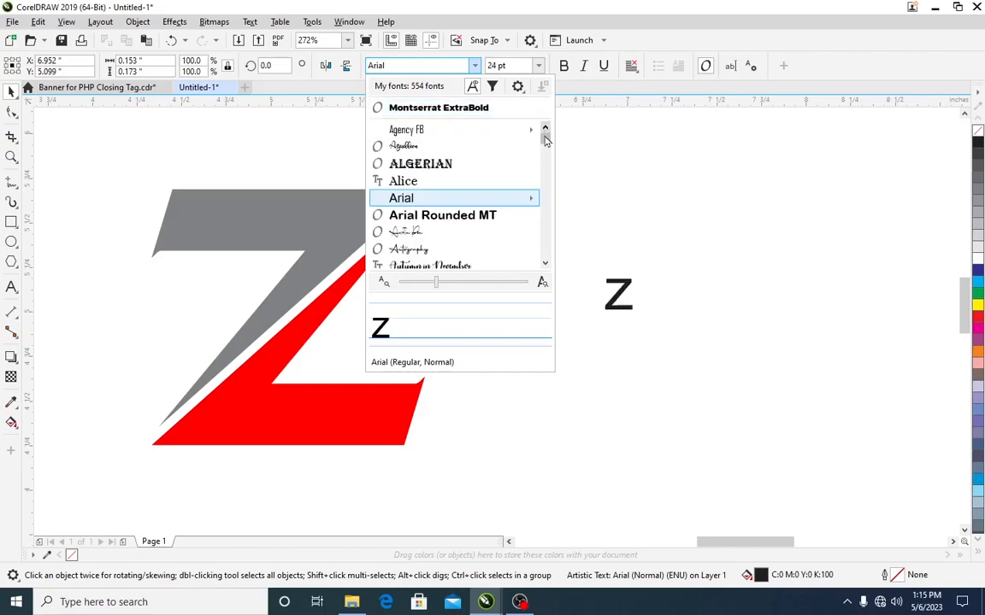
mouse_move(506, 199)
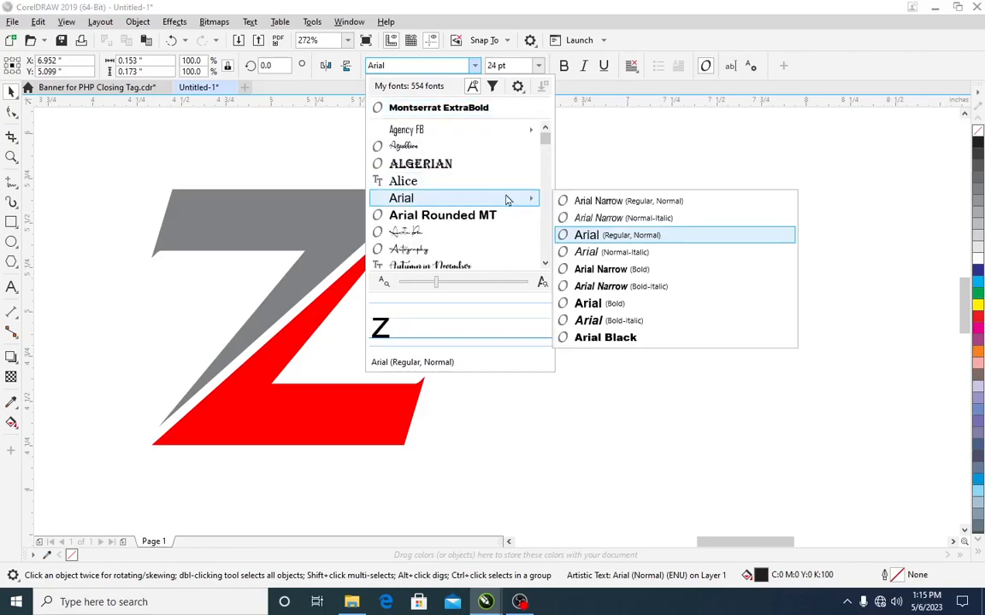
click(604, 338)
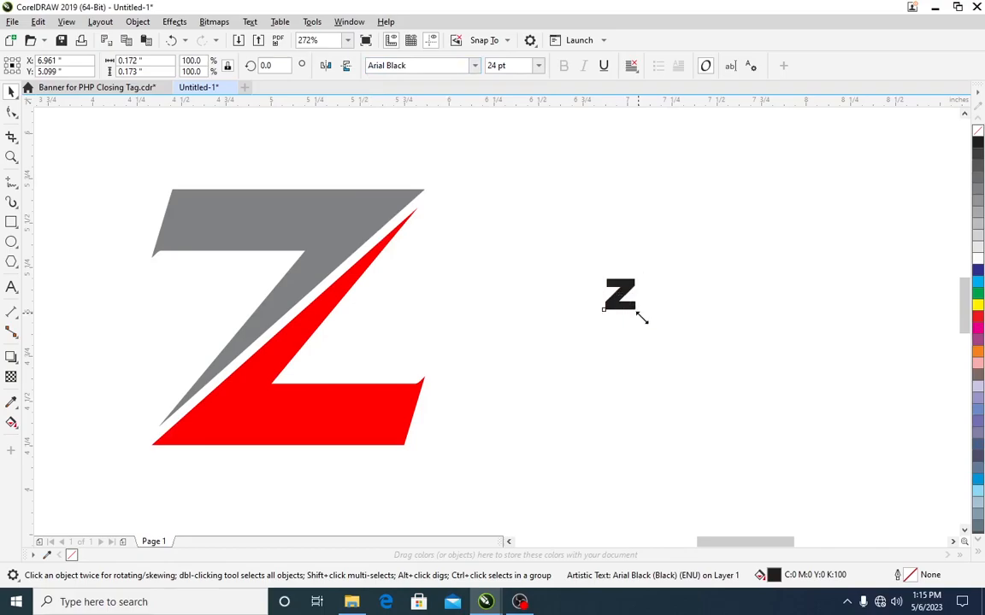
Step: Enlarge the letter Z to about 1.35 in wide and place it beside the grey and red logo
drag(642, 318, 730, 446)
drag(600, 270, 535, 188)
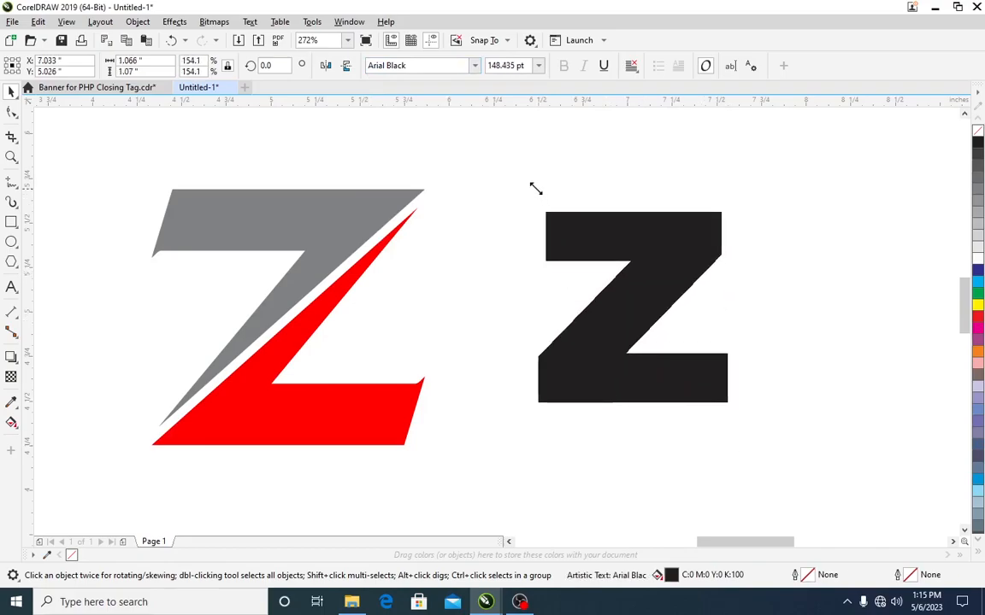
drag(734, 407, 764, 437)
drag(677, 288, 676, 274)
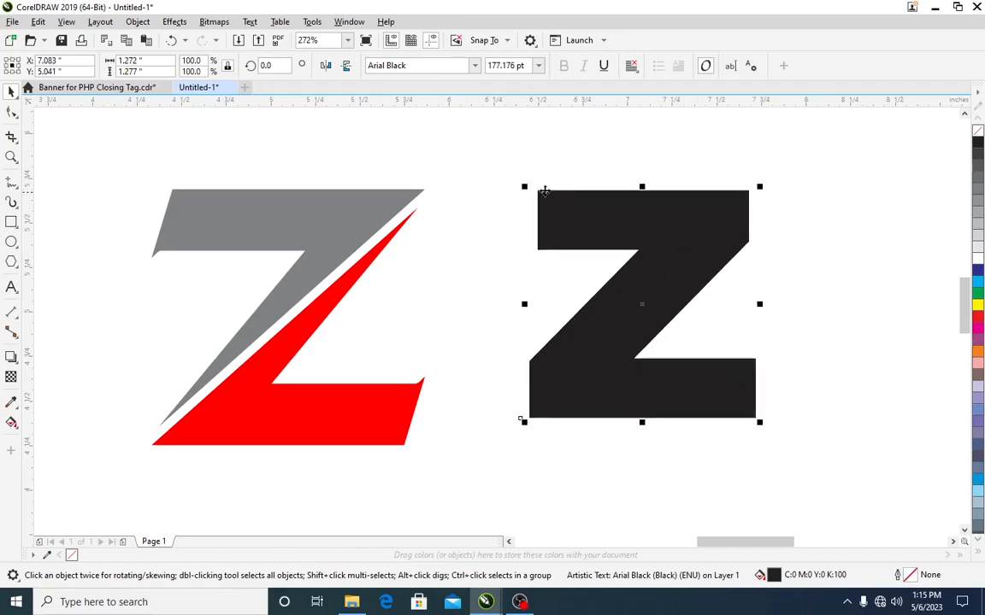
click(527, 192)
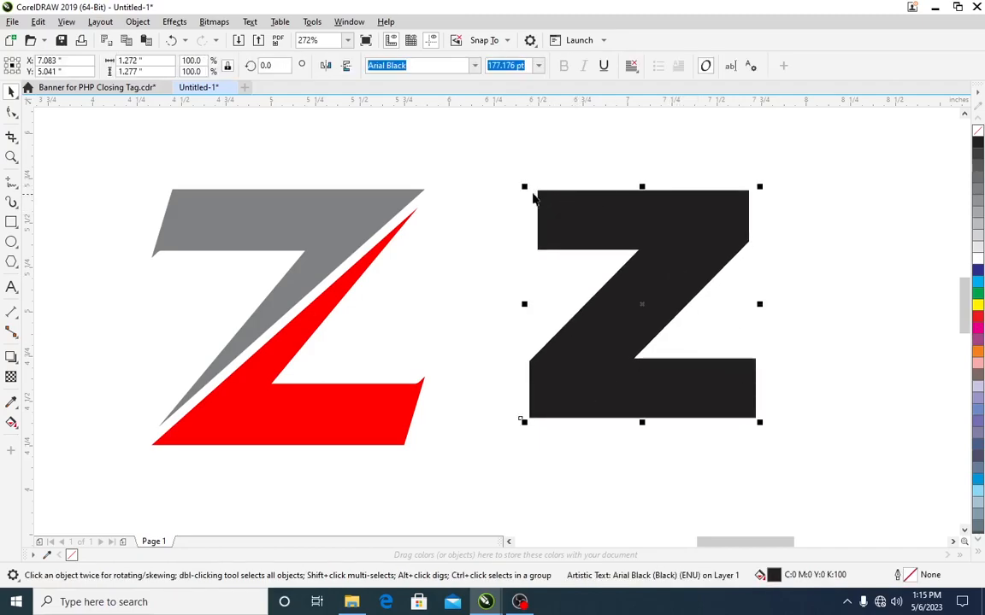
drag(521, 185, 509, 169)
drag(637, 254, 655, 267)
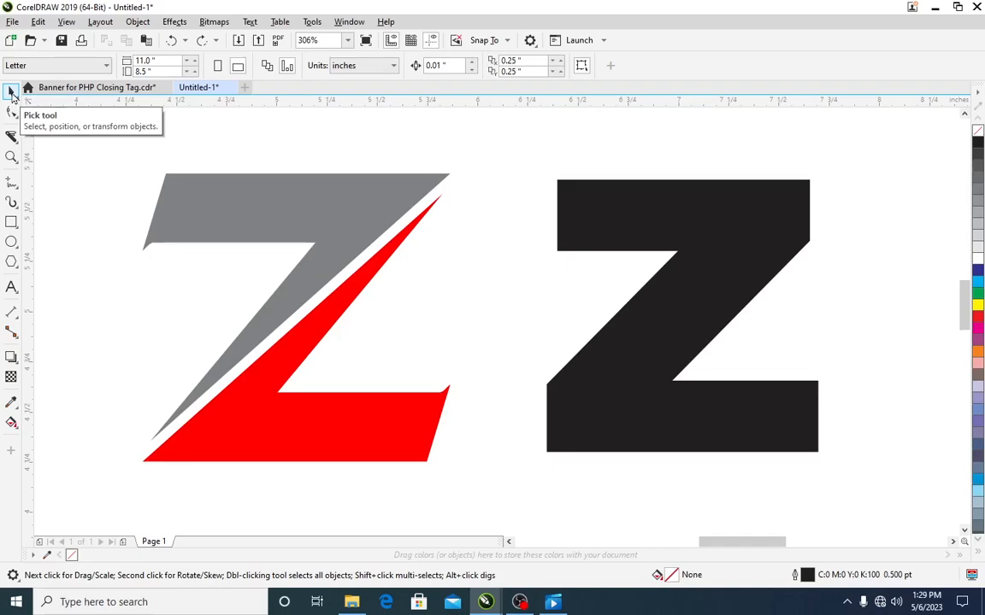
Step: Slice the black Z diagonally with the Knife tool, from its upper-right corner to the upper-left corner of its bottom bar
click(13, 139)
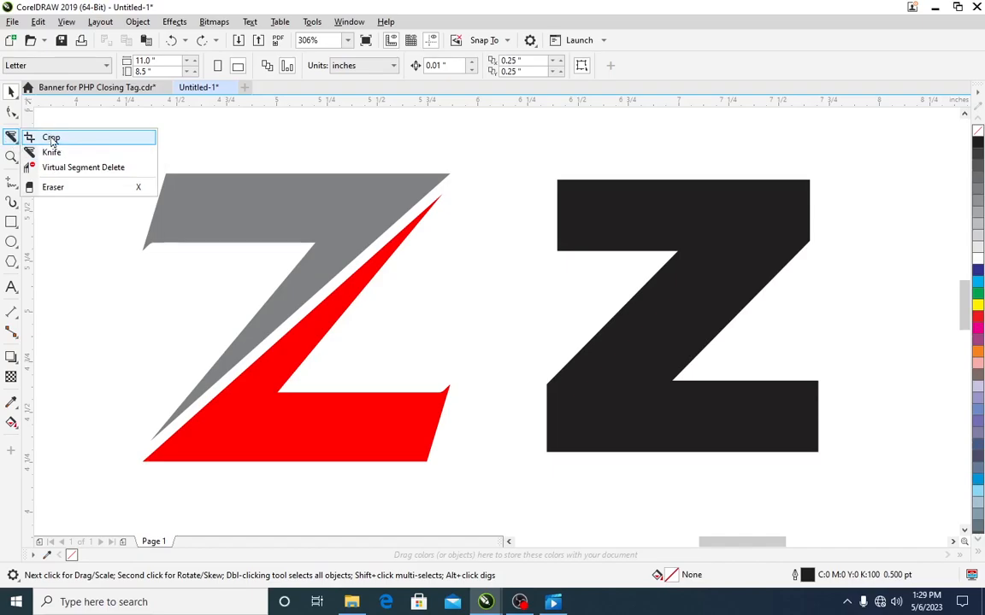
click(52, 142)
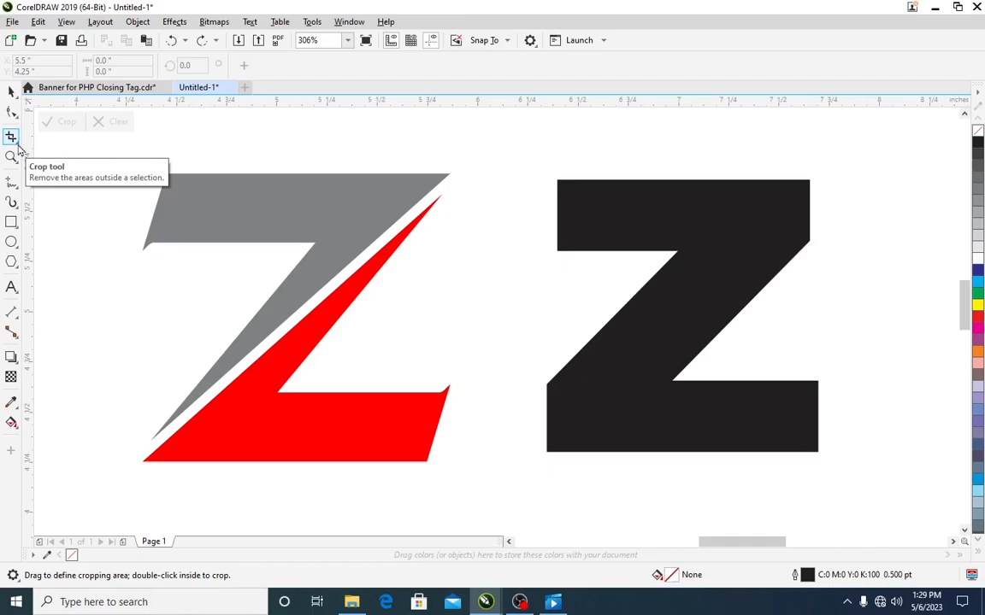
click(18, 146)
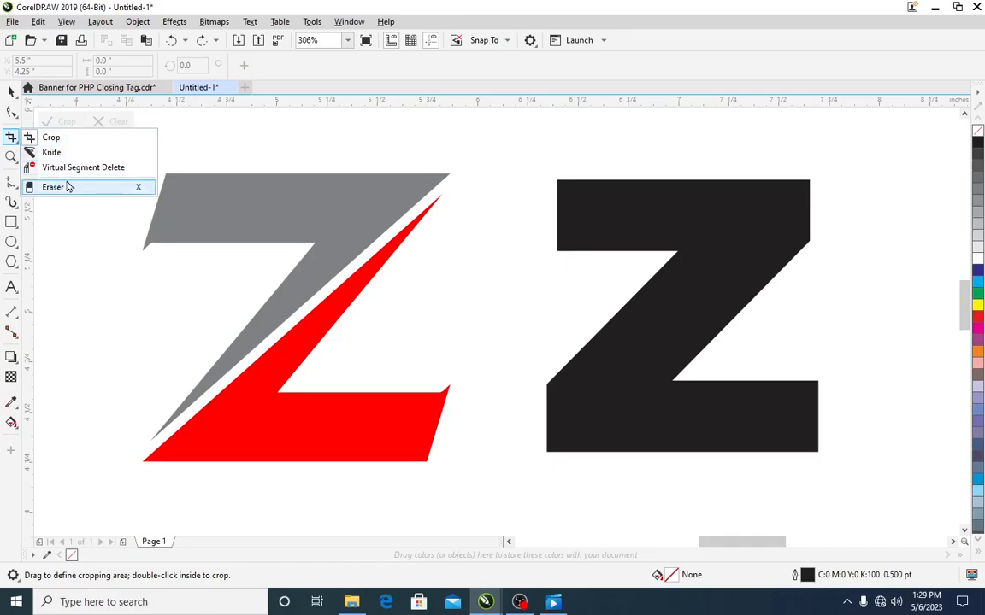
click(53, 154)
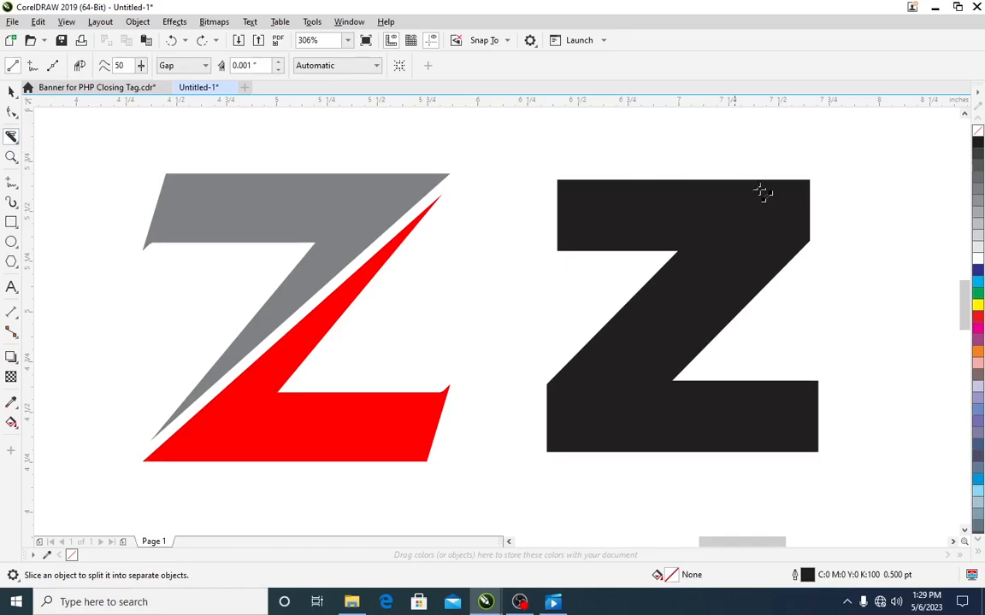
click(809, 181)
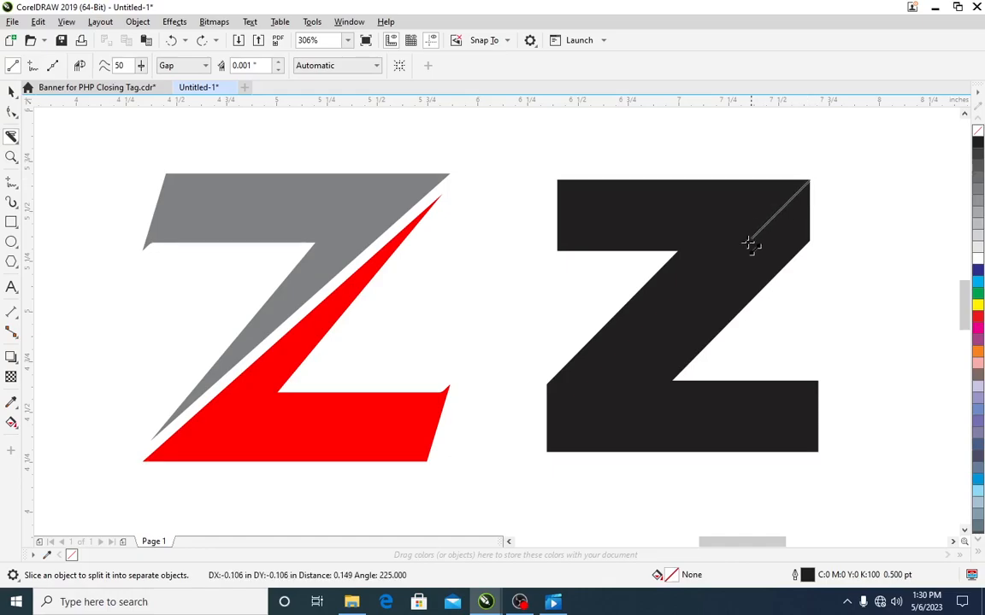
click(547, 387)
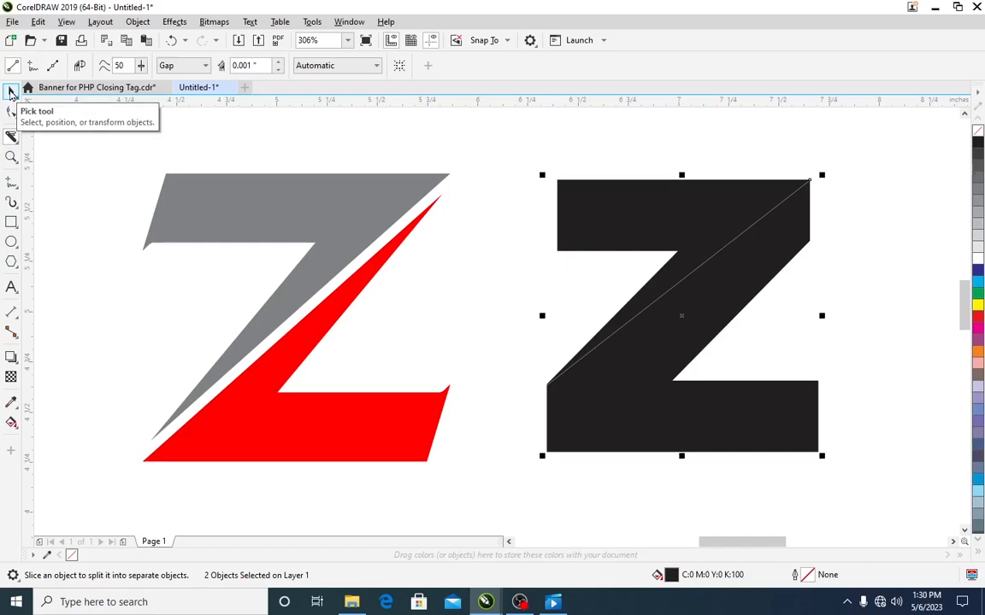
click(11, 92)
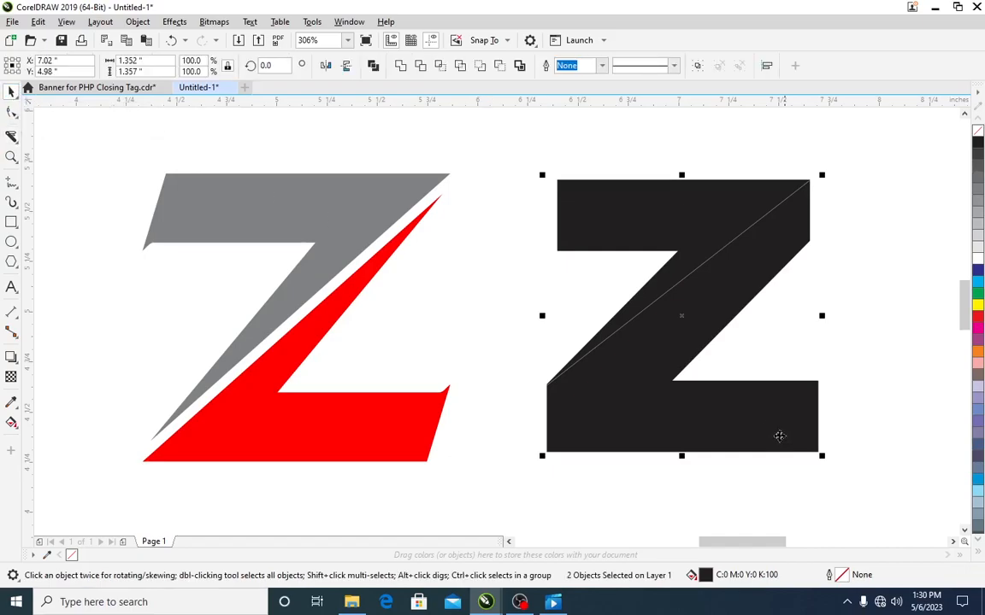
click(874, 290)
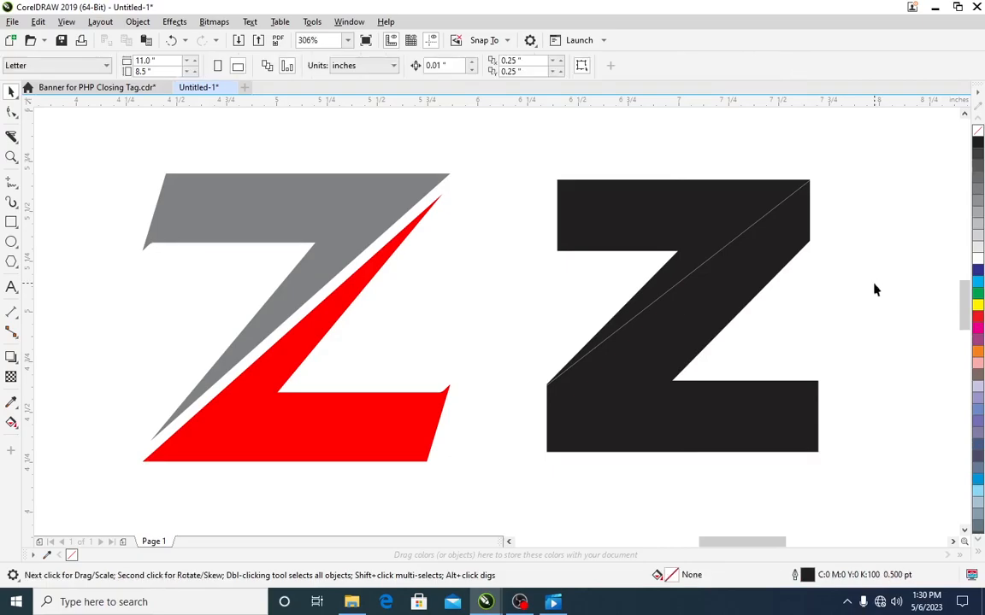
Step: Pull the lower piece of the sliced Z away from the upper piece and delete it
double_click(708, 424)
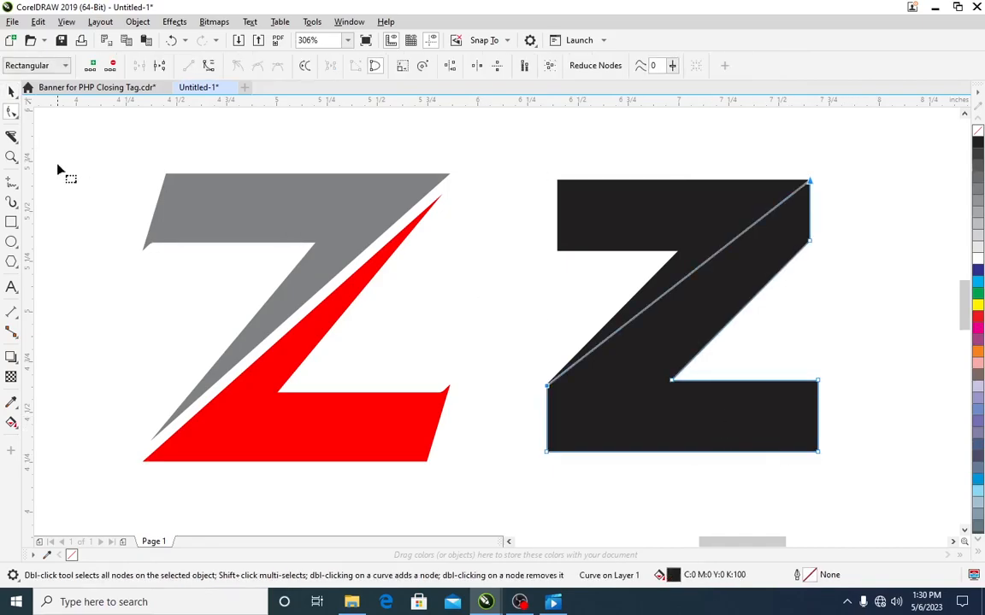
click(11, 91)
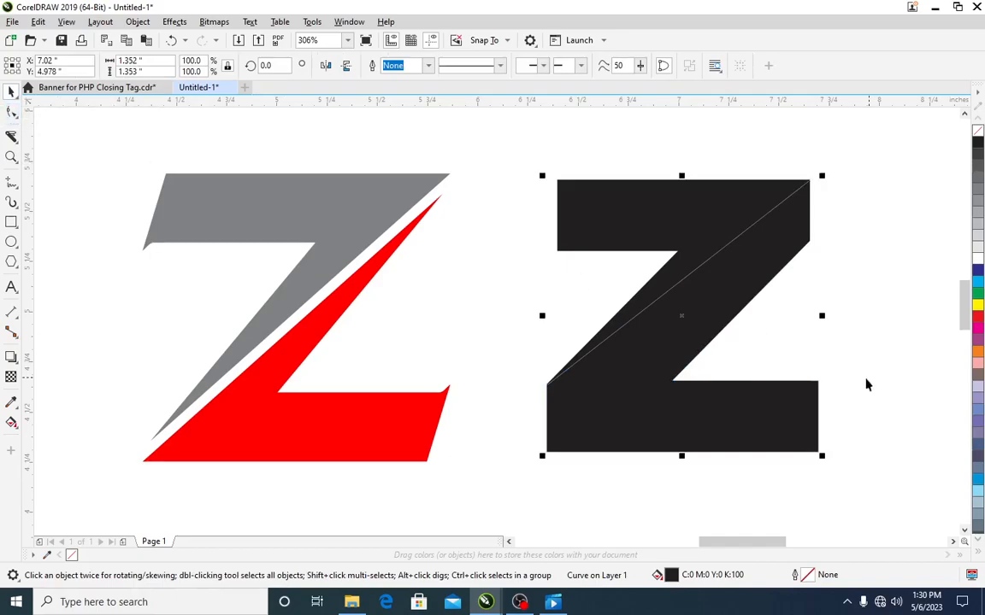
click(881, 356)
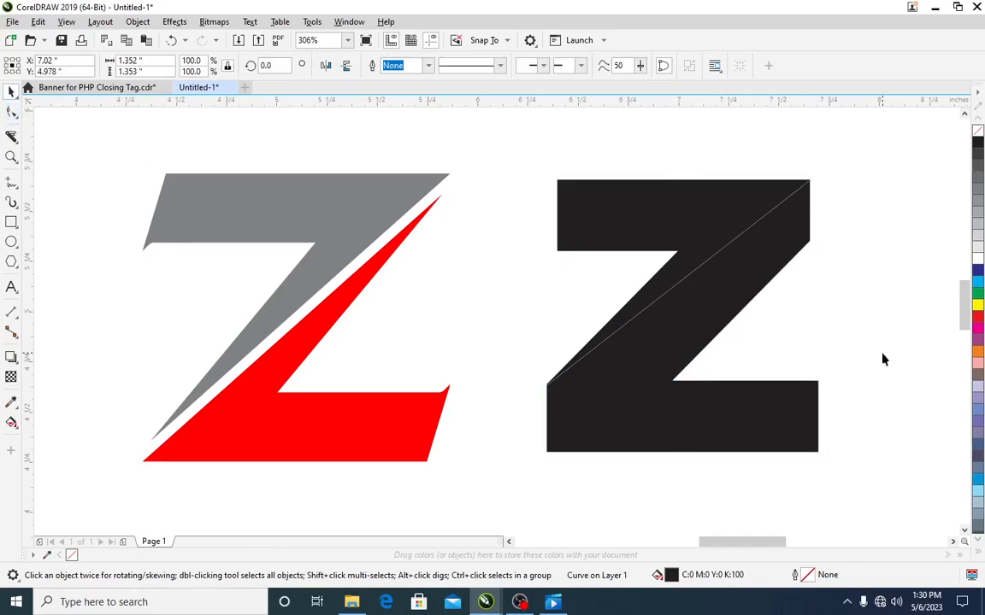
click(694, 406)
drag(704, 411, 795, 442)
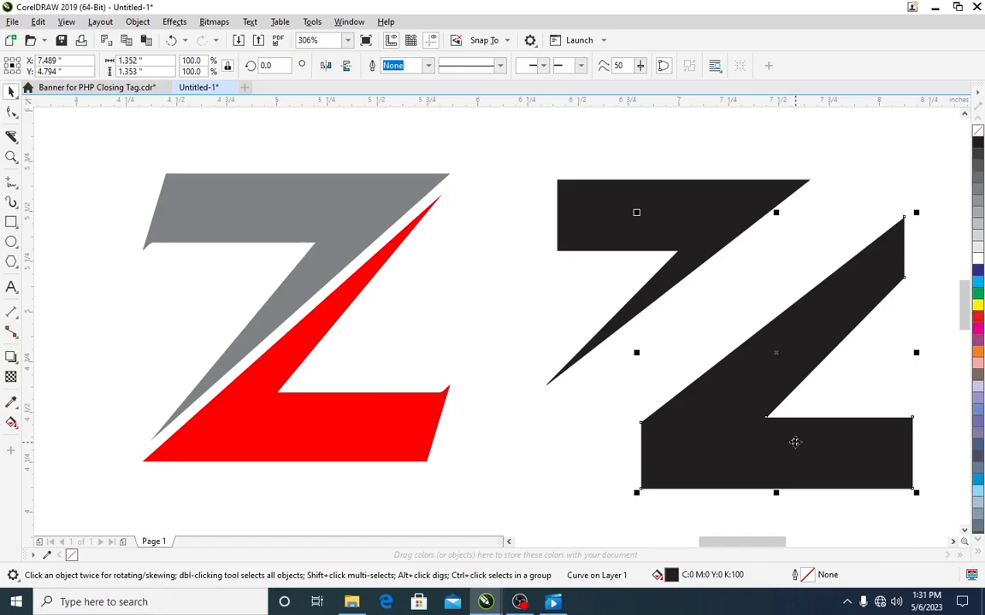
key(Delete)
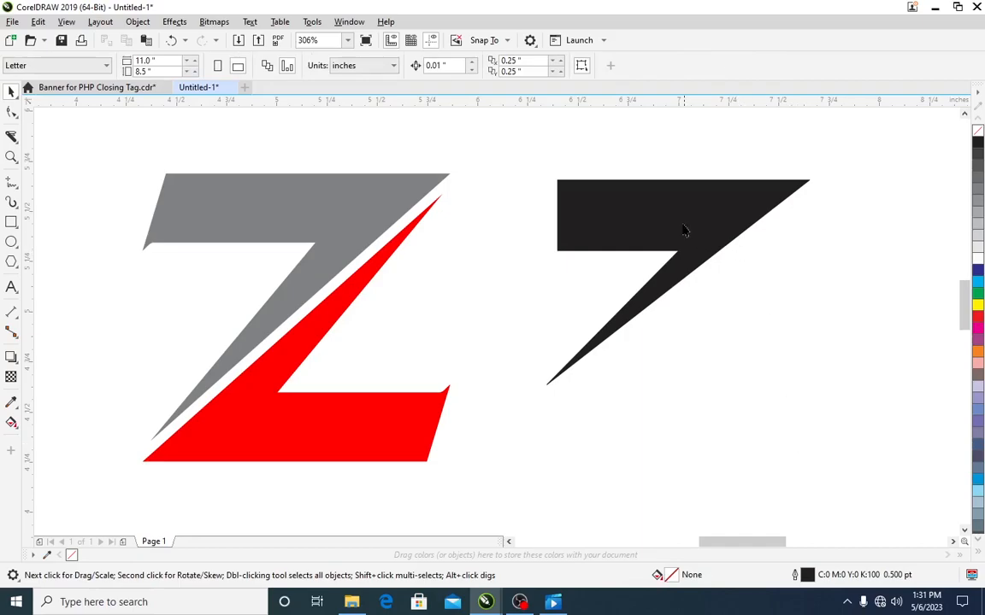
Step: Slant the left edge of the remaining black piece by moving its upper-left node inward along the top edge with the Shape tool
click(683, 228)
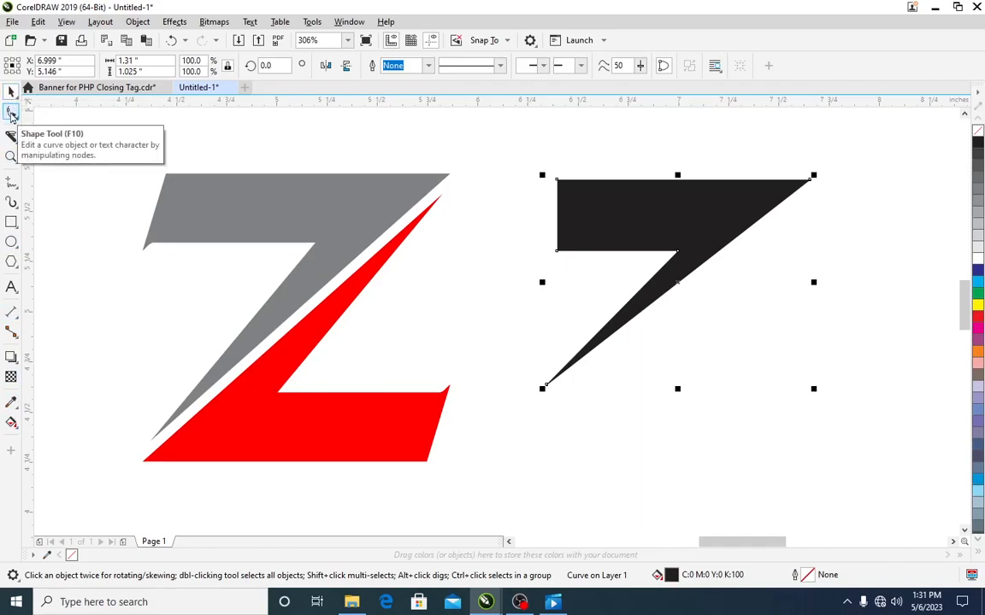
click(11, 117)
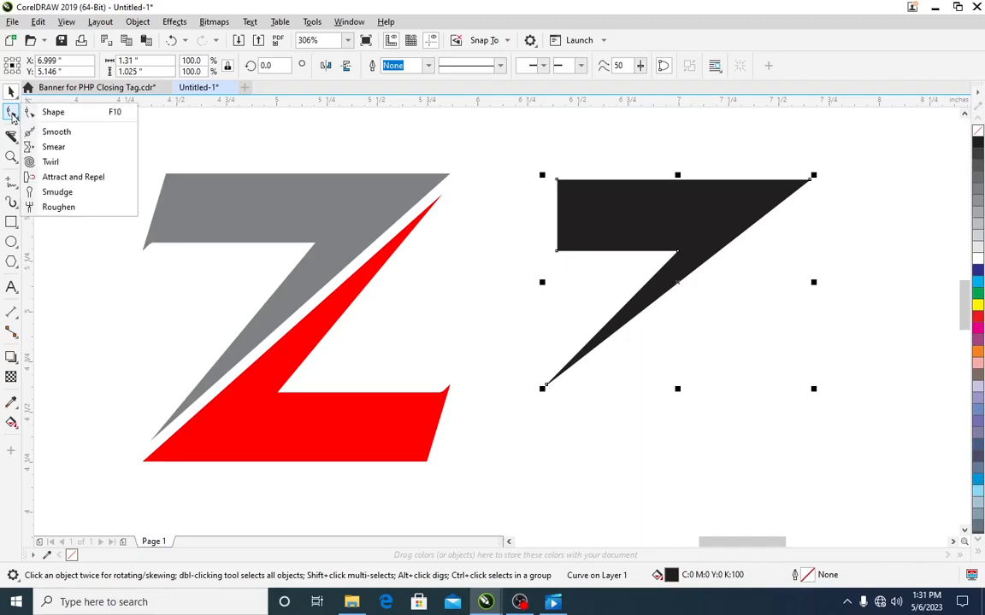
click(47, 112)
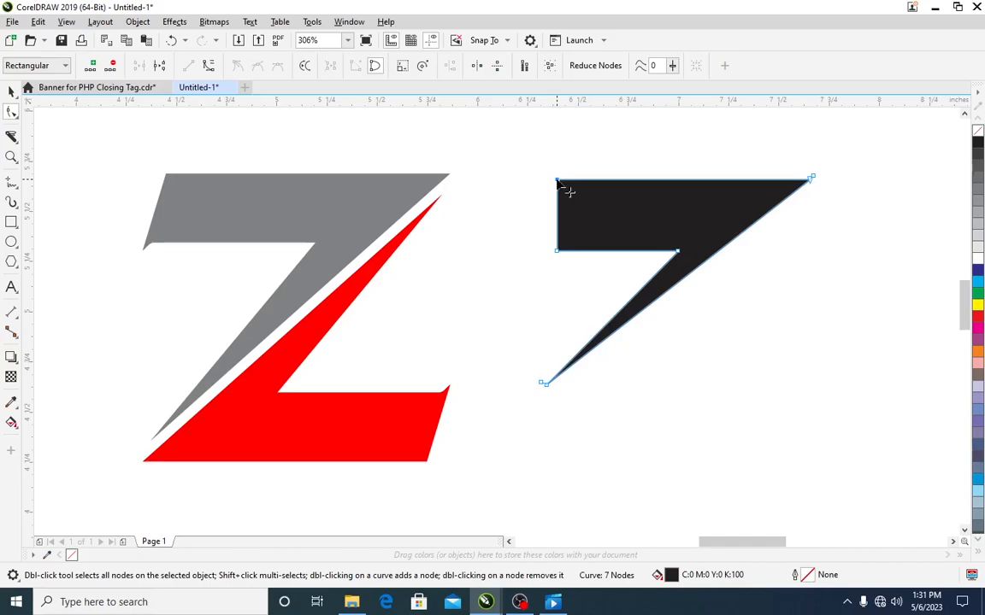
drag(557, 181, 578, 181)
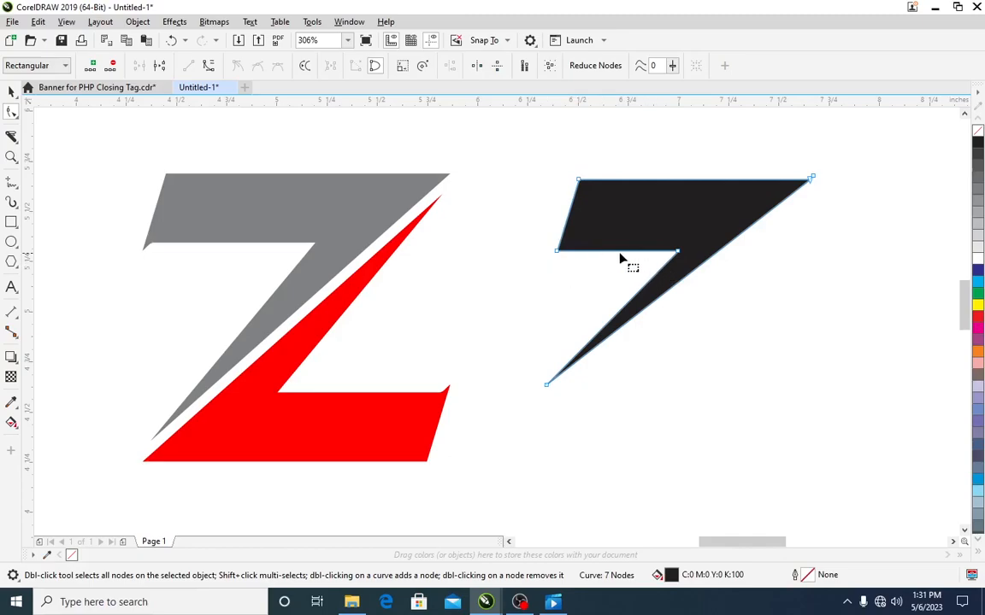
Step: Move the inner corner node of the black piece left along the bar's lower edge to thicken the diagonal stroke
click(678, 252)
key(ctrl)
click(11, 157)
drag(501, 151, 856, 438)
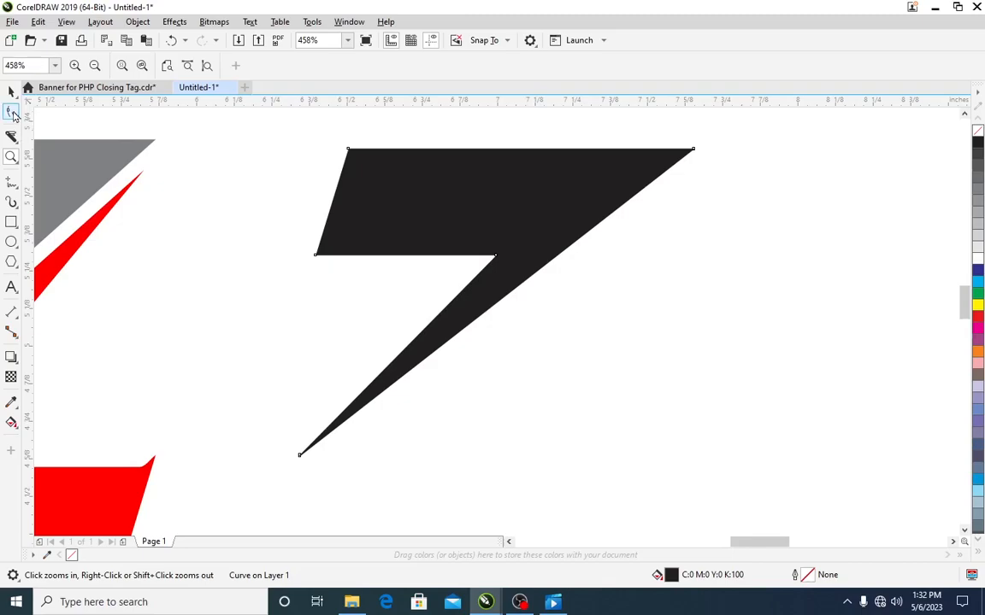
click(12, 114)
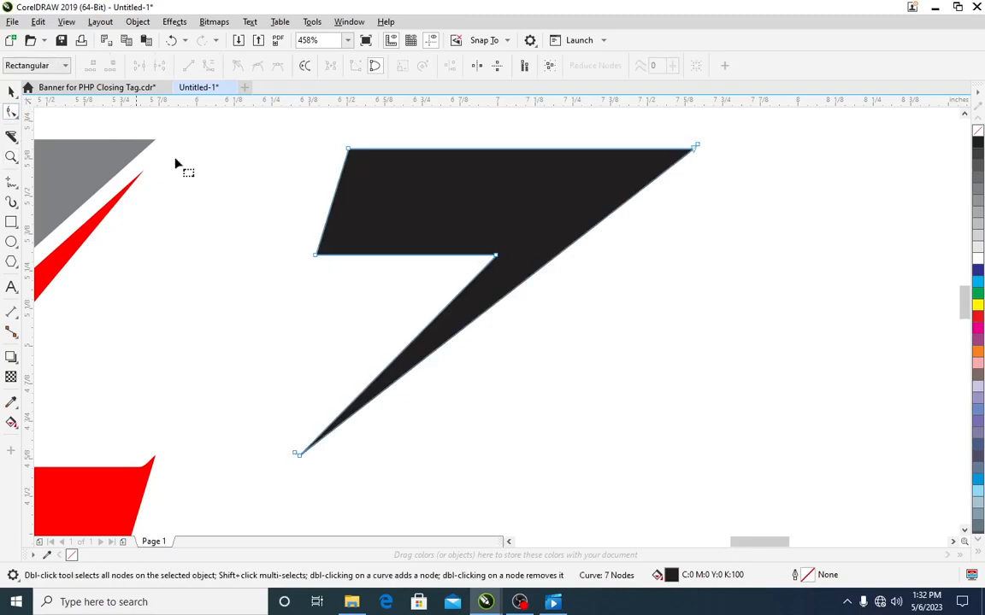
click(497, 256)
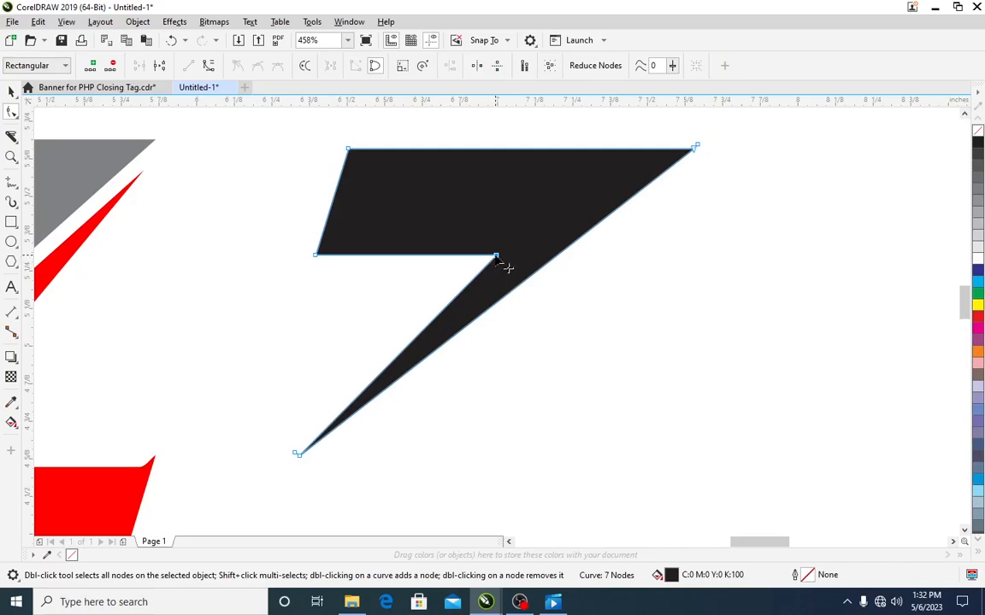
drag(496, 256, 468, 256)
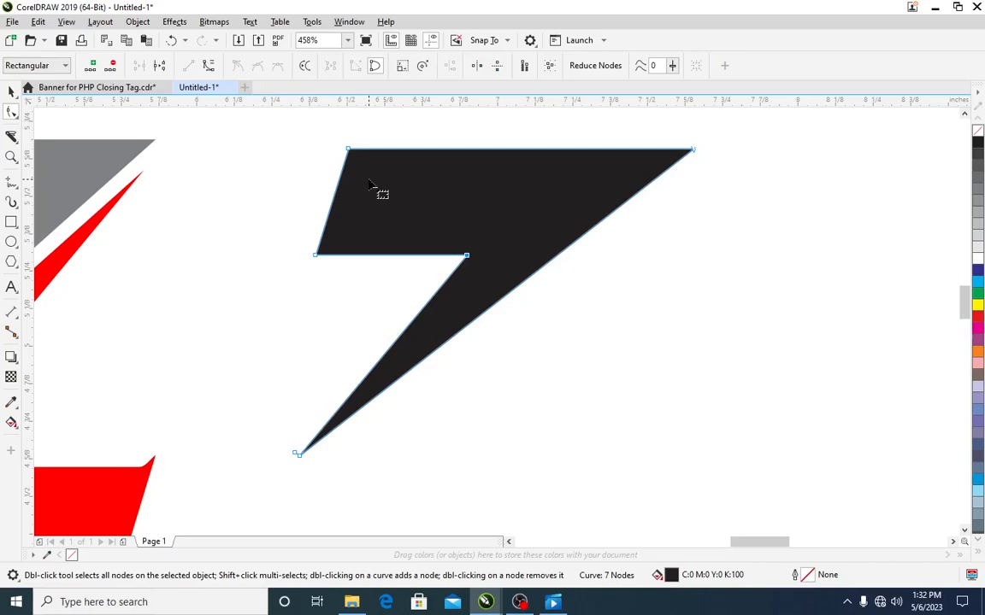
Step: Add a node near the left end of the bar's lower edge and extend the lower-left corner about 0.057 in down its slant
click(347, 255)
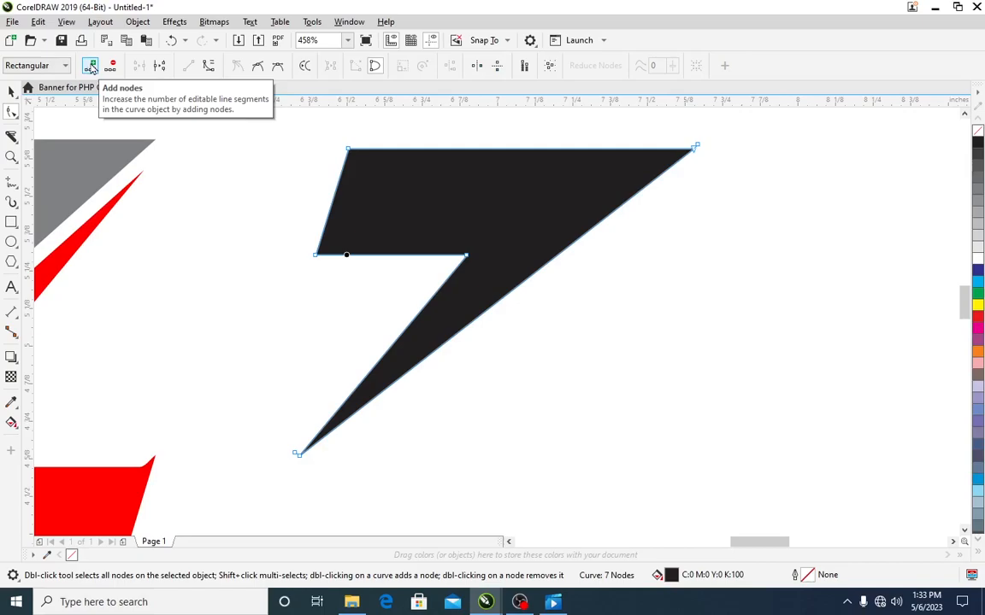
click(91, 67)
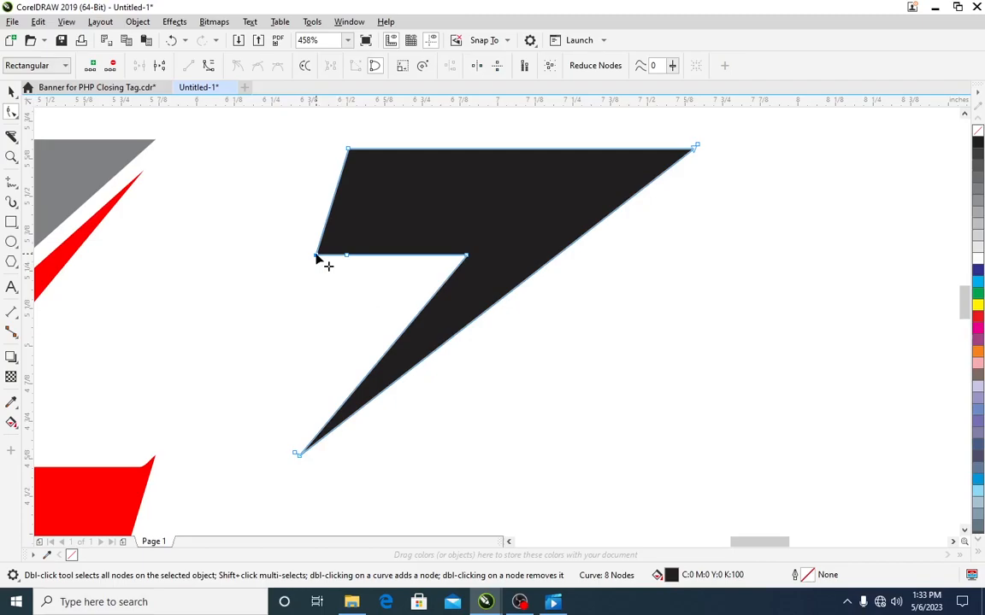
drag(317, 258, 311, 274)
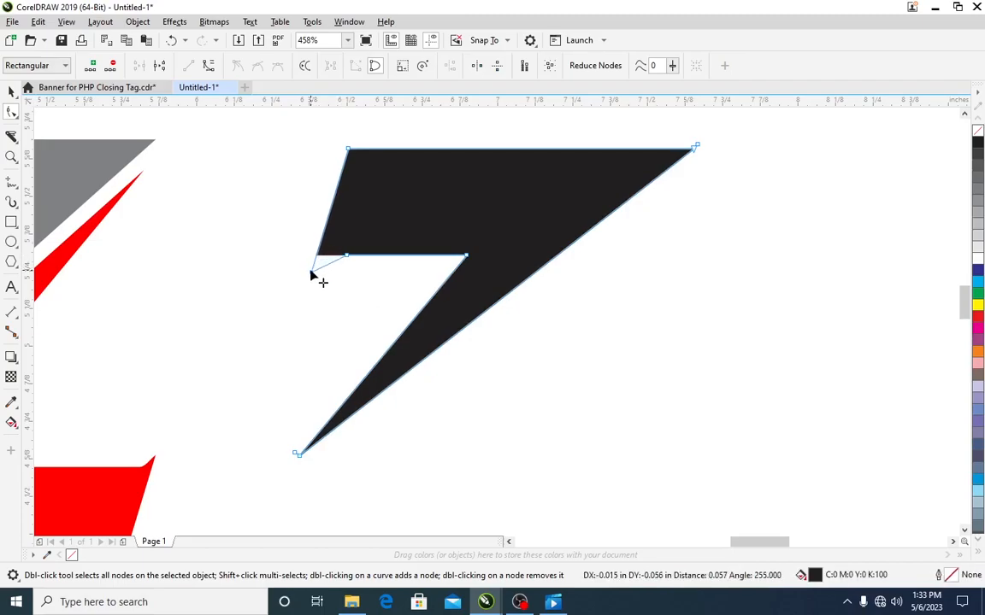
drag(311, 274, 311, 275)
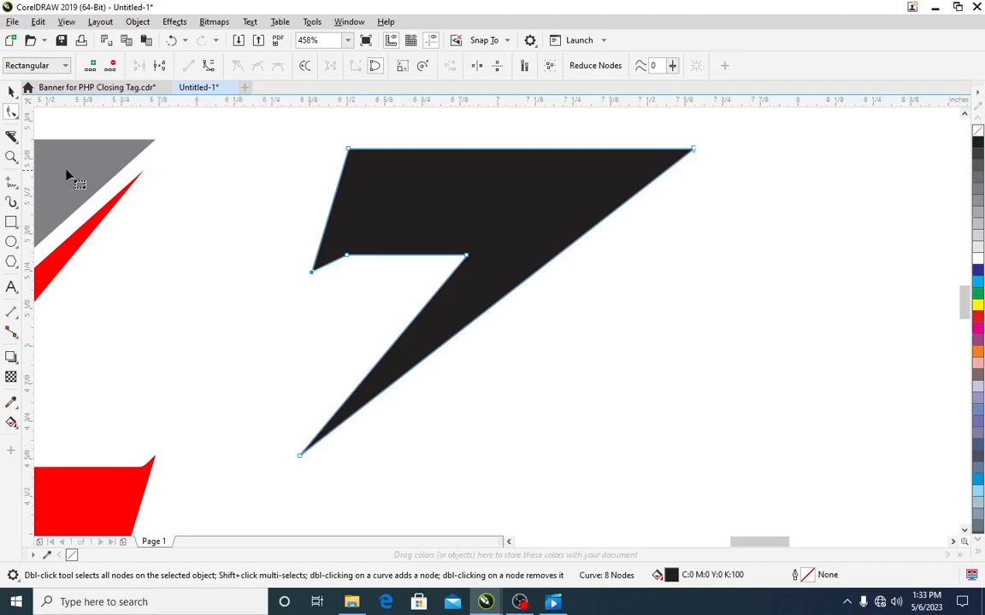
Step: Convert the short slanted segment at the lower-left tip to a curve and make its right-hand node a smooth node
click(10, 157)
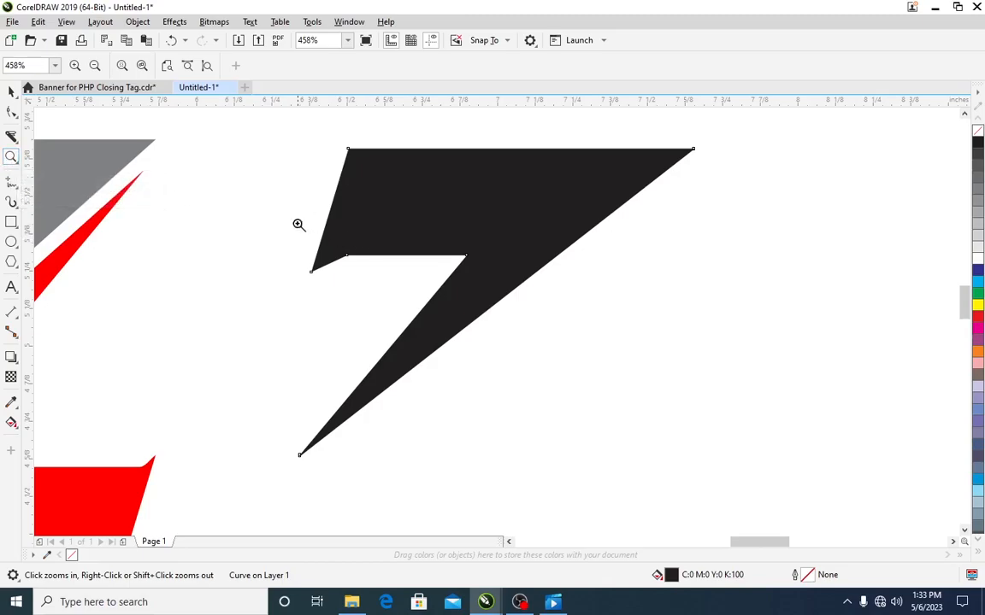
drag(286, 212, 390, 295)
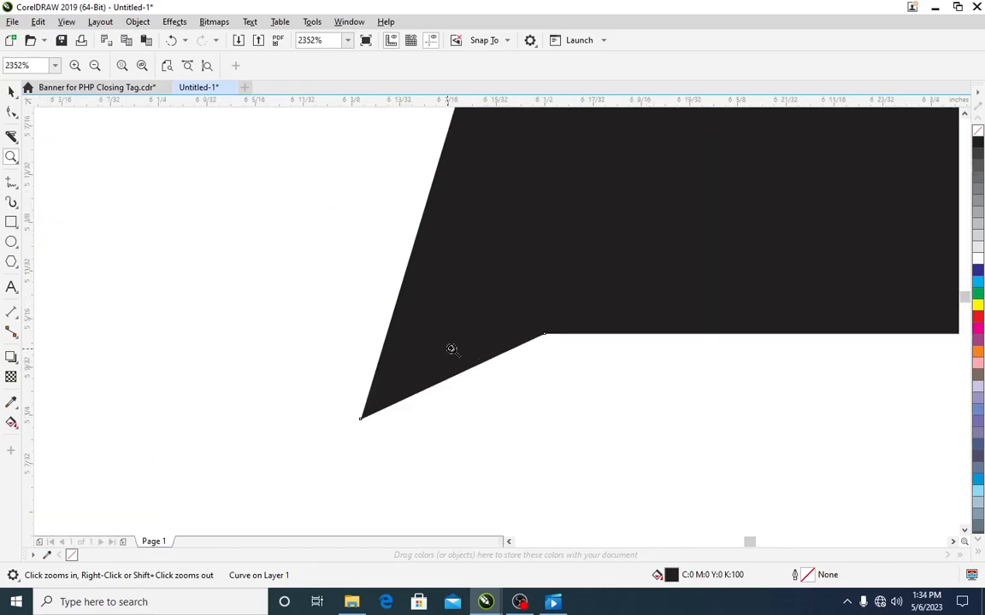
click(12, 113)
click(49, 110)
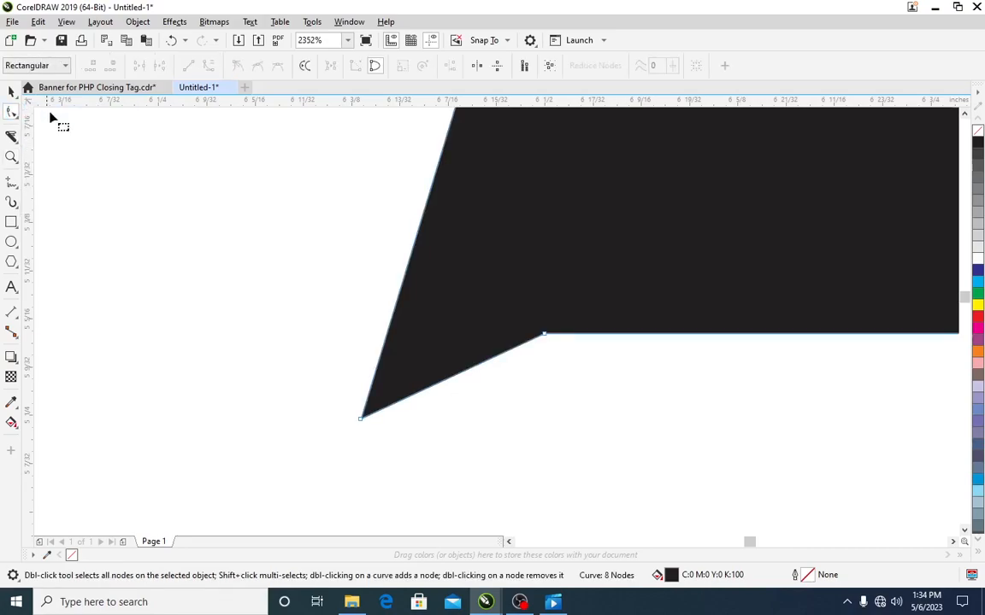
click(455, 378)
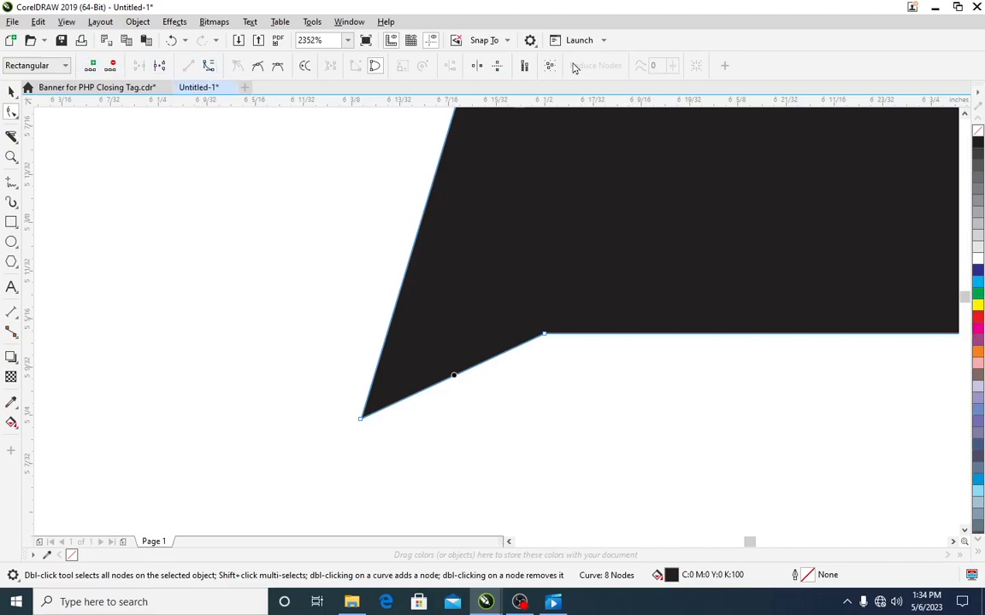
click(209, 68)
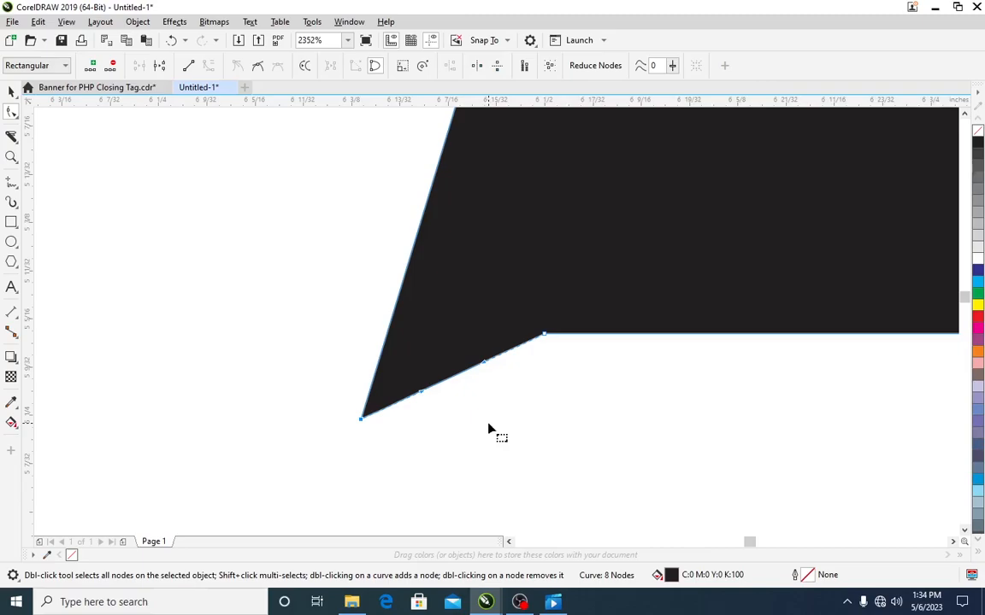
click(546, 336)
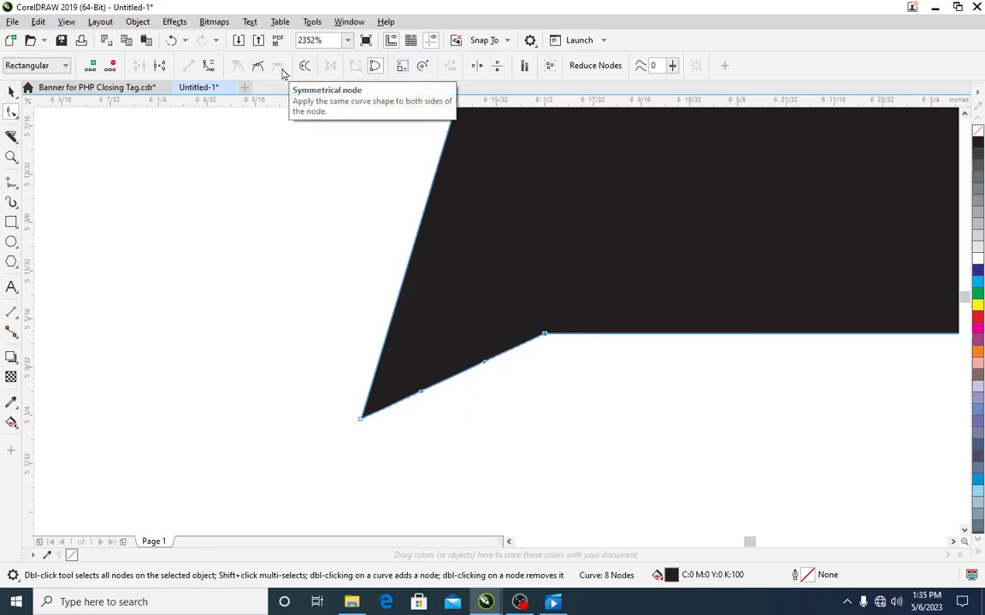
click(255, 68)
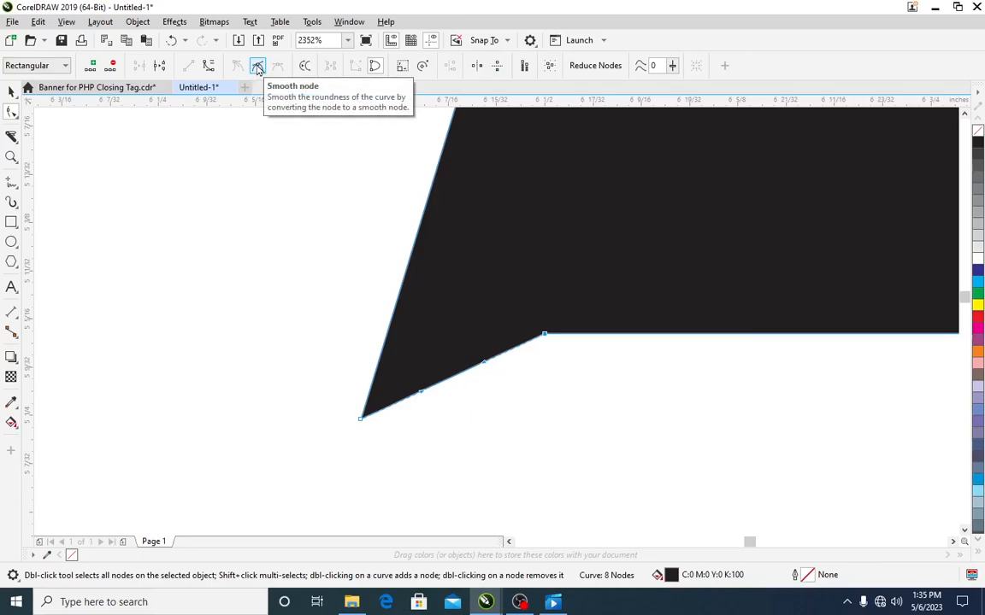
click(256, 68)
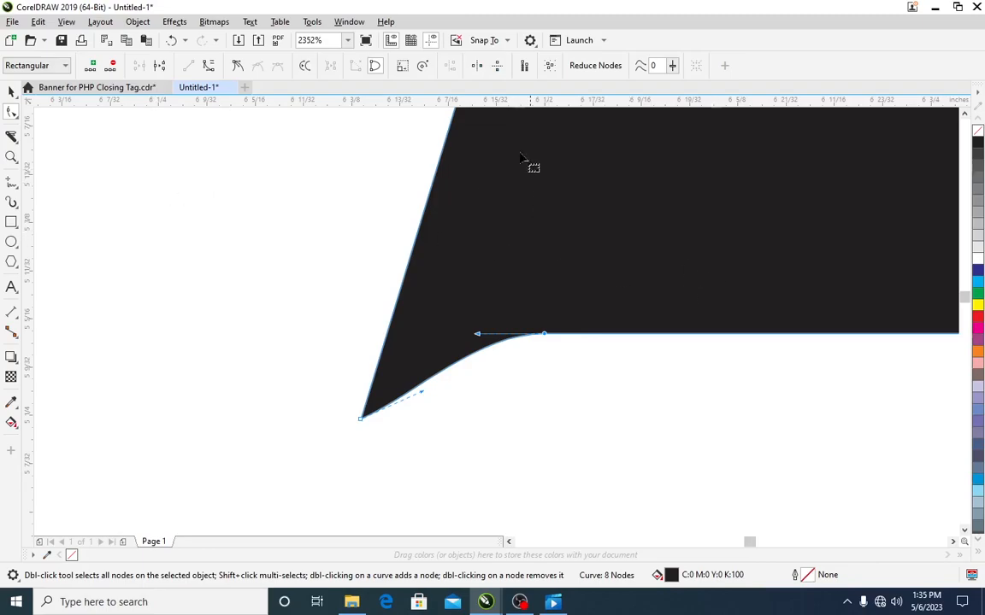
Step: Refine the curved tip by moving its end node up along the slant and shifting the smooth node left along the lower edge
click(11, 157)
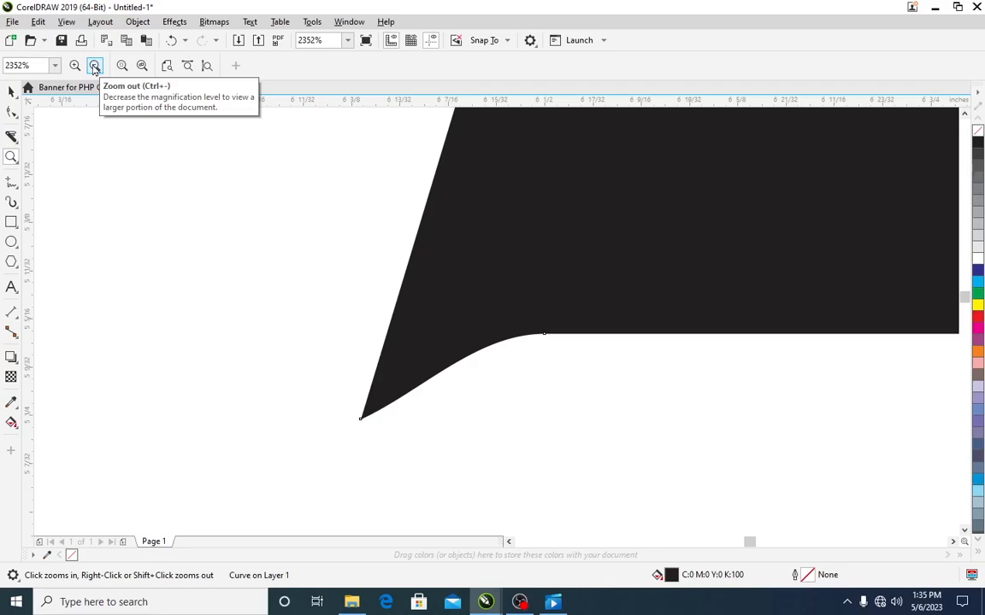
click(94, 68)
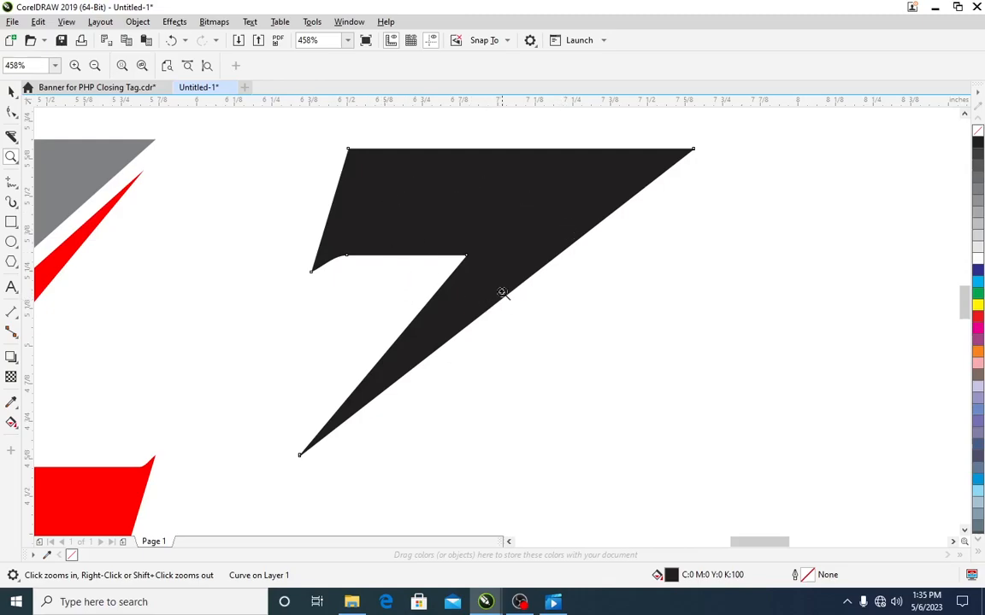
right_click(473, 244)
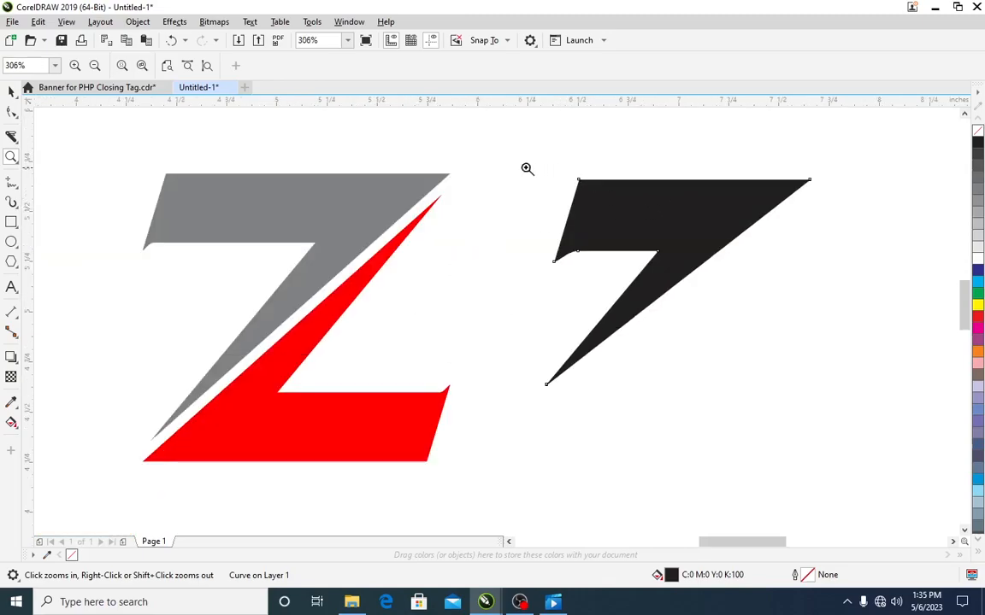
drag(500, 152, 833, 440)
drag(264, 192, 525, 365)
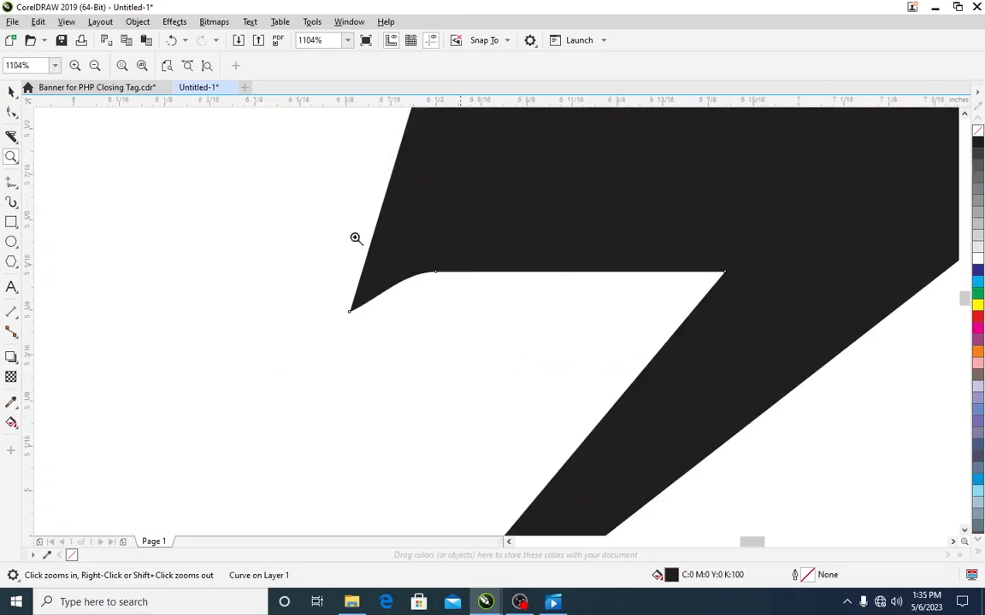
click(11, 114)
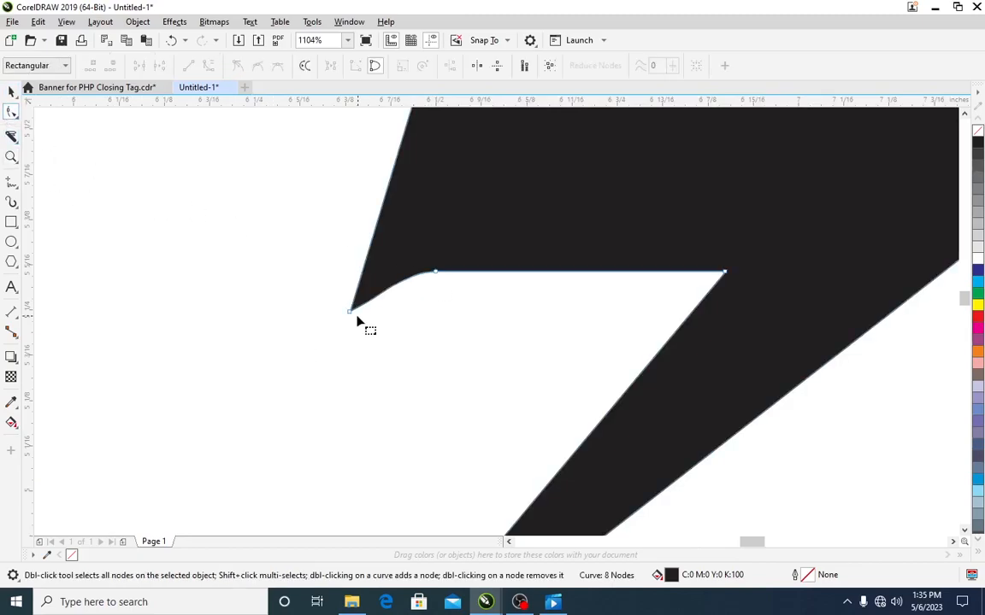
mouse_move(347, 314)
mouse_down()
mouse_move(366, 314)
mouse_move(363, 289)
mouse_move(353, 301)
mouse_up()
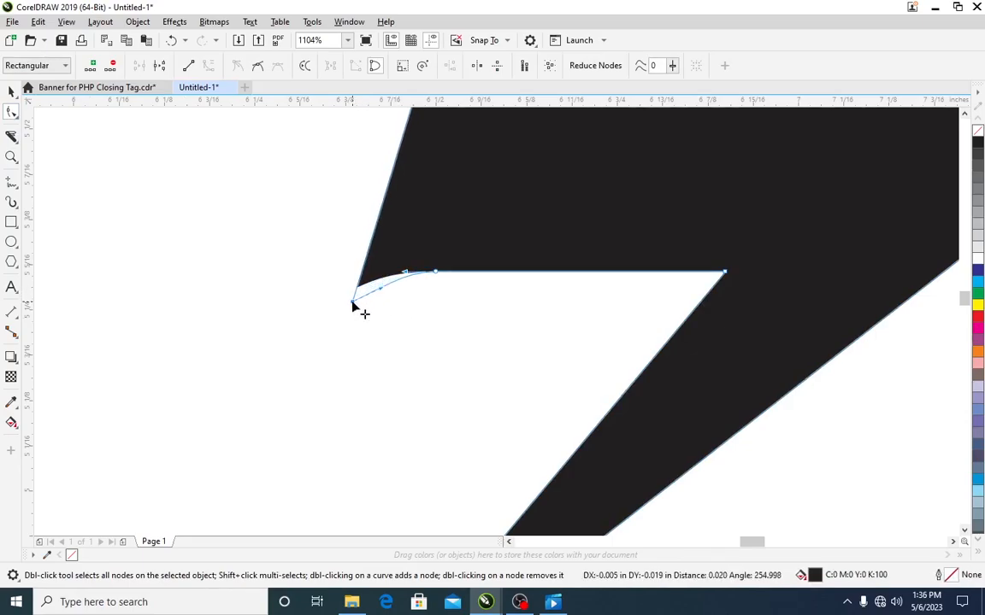
click(436, 274)
drag(437, 274, 420, 274)
click(470, 295)
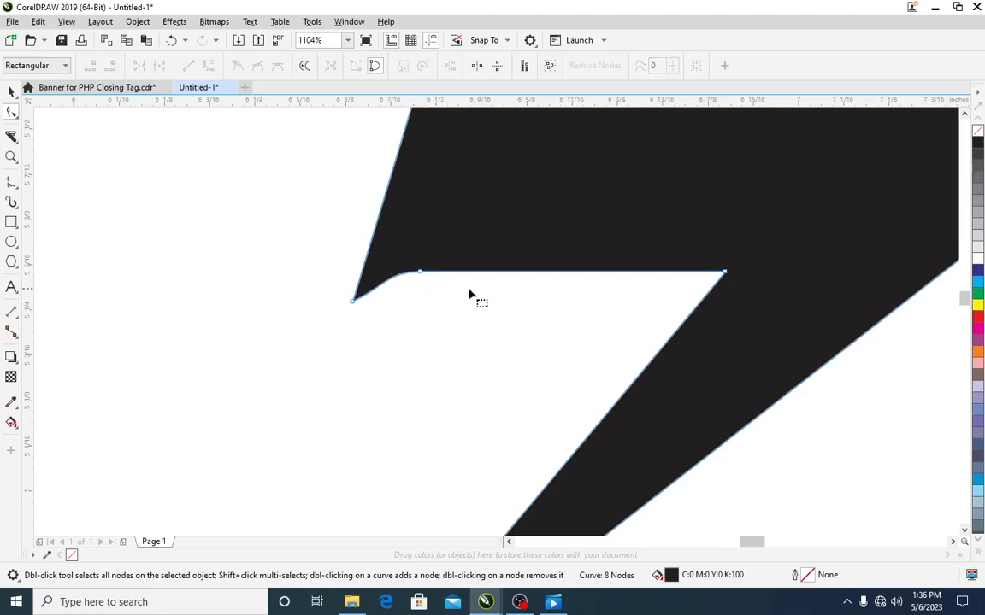
Step: Duplicate the black piece and place the copy below and to the right of the original, centred at about X 7.72 in, Y 4.72 in
key(z)
right_click(443, 240)
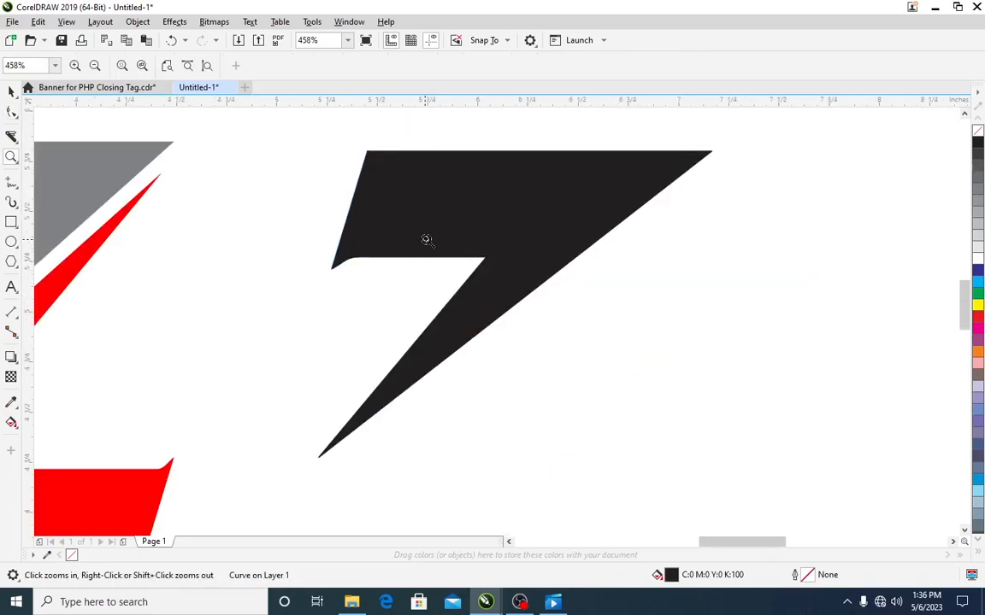
right_click(424, 237)
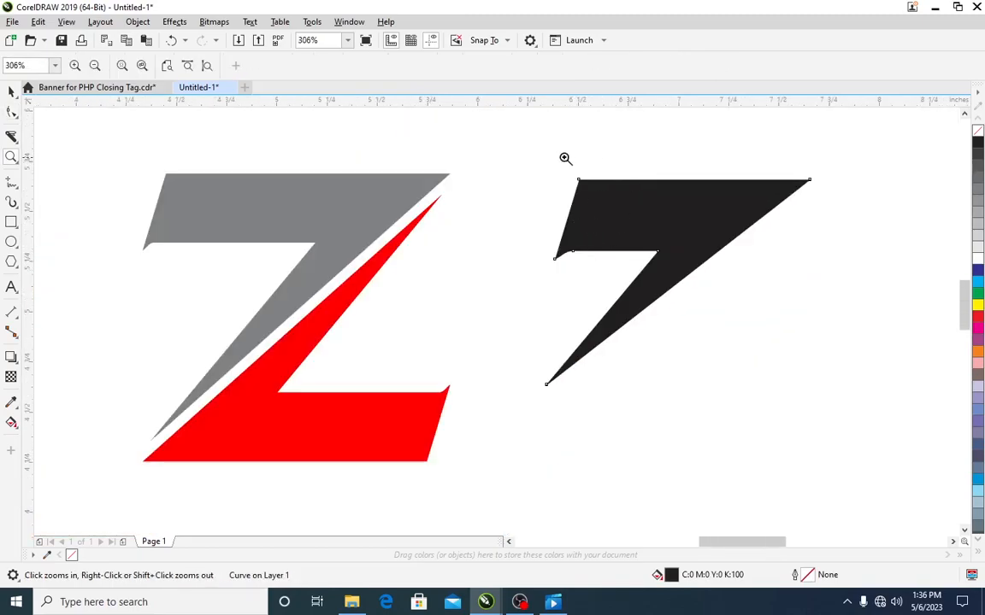
key(space)
click(780, 248)
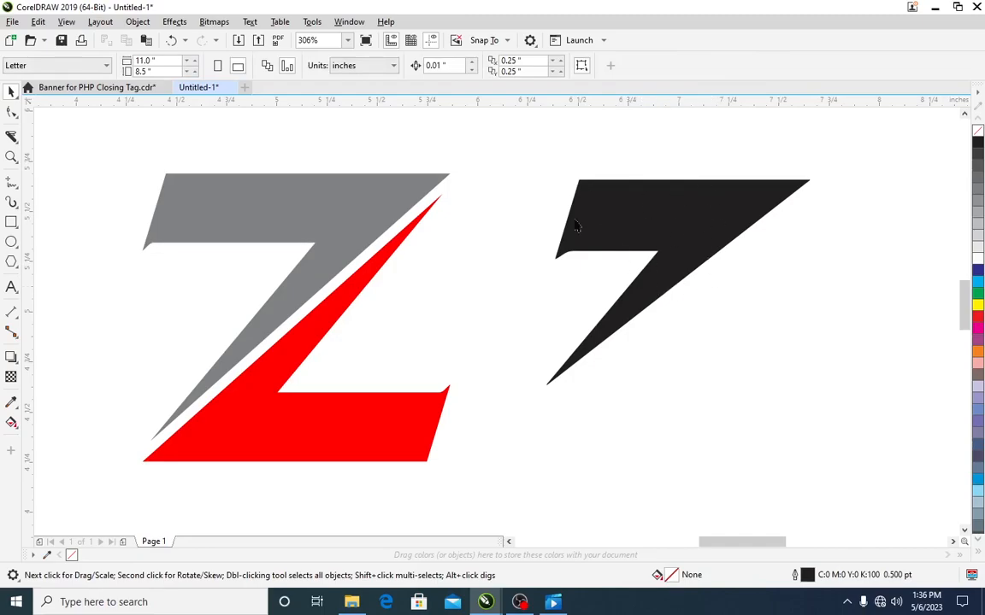
click(676, 207)
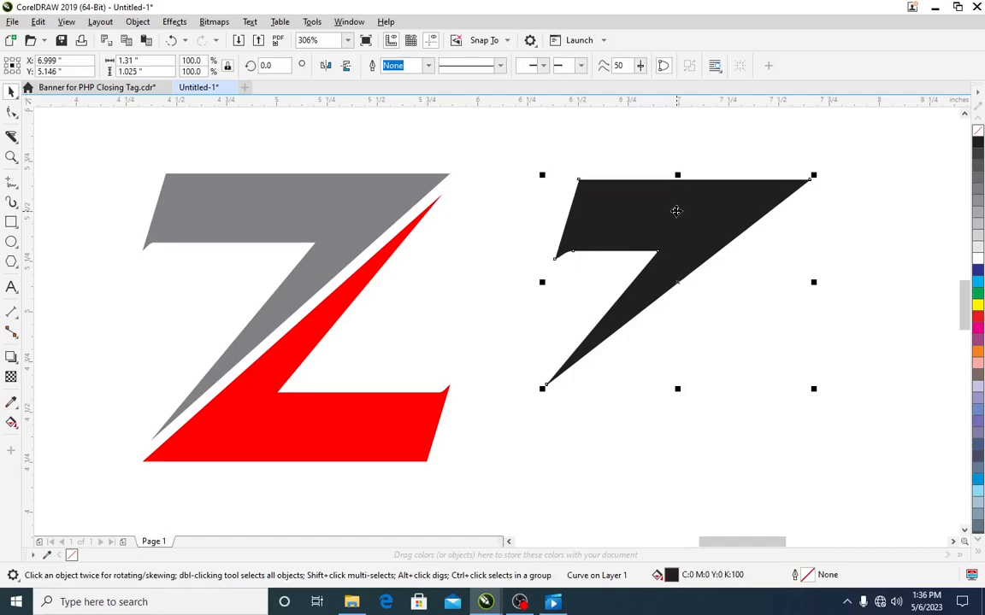
key(ctrl+d)
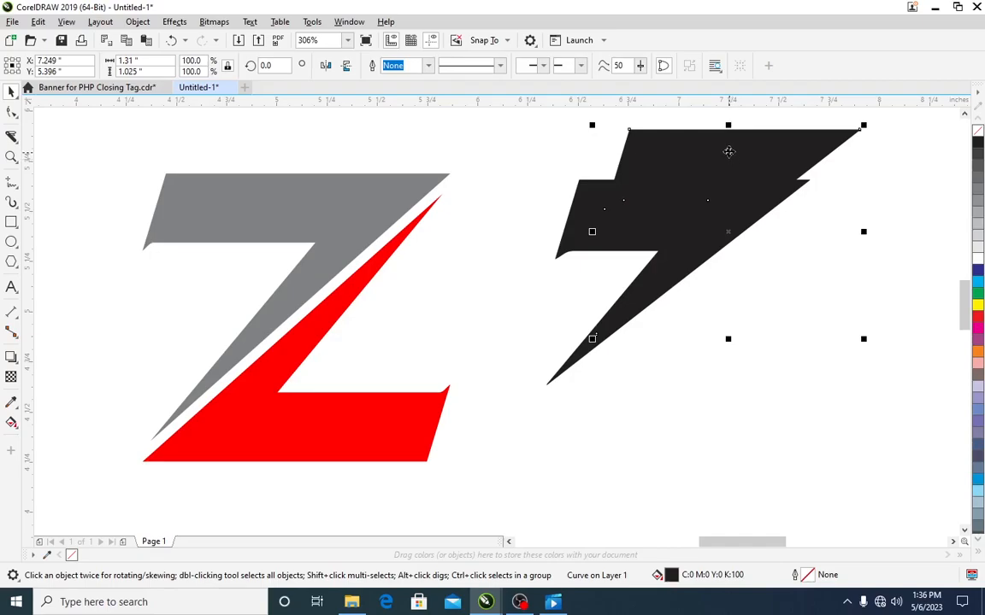
click(825, 268)
drag(745, 152, 835, 286)
Step: Mirror the lower-right black copy both horizontally and vertically
drag(769, 544, 782, 544)
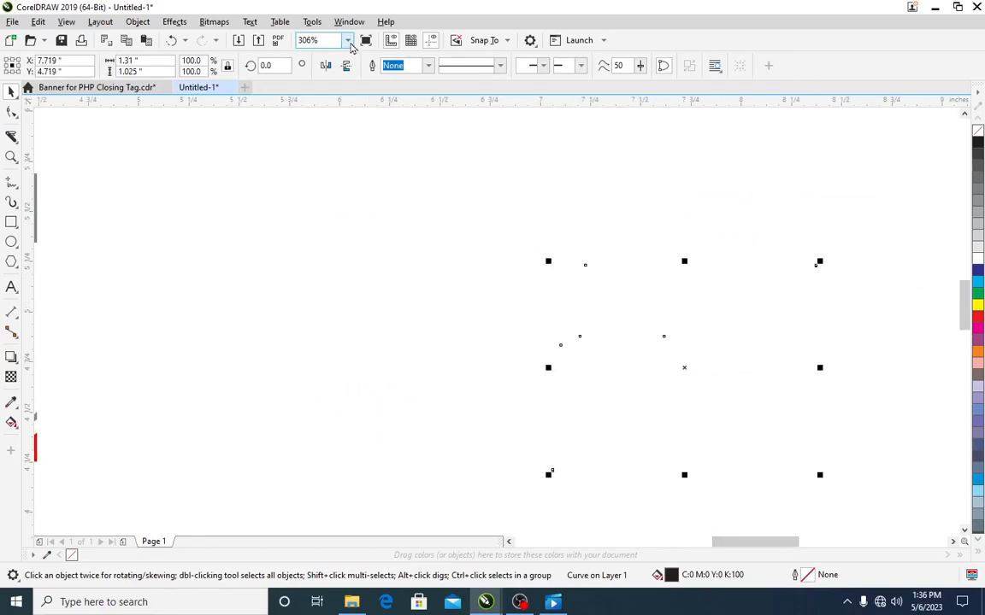
key(z)
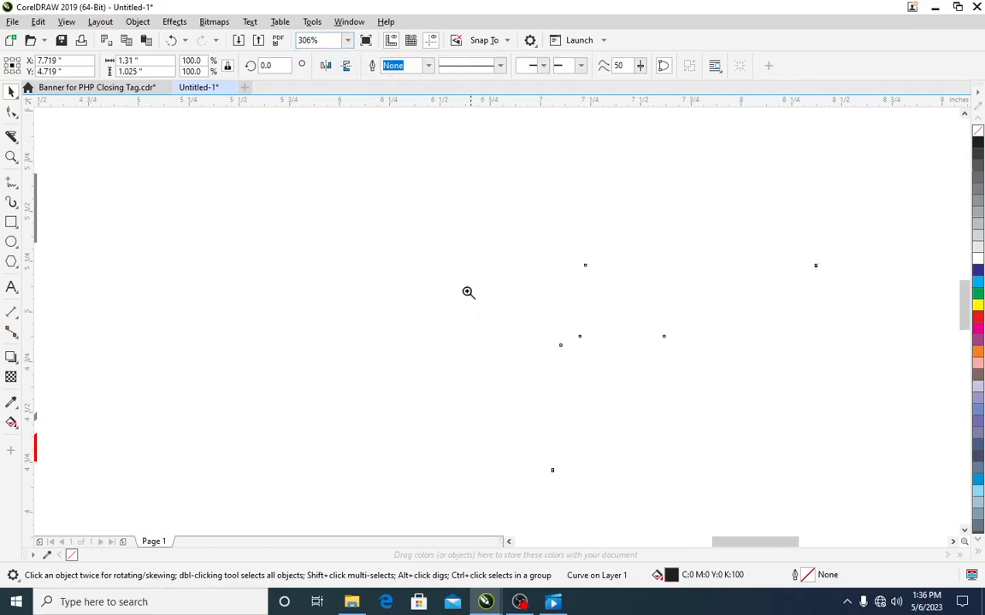
click(466, 265)
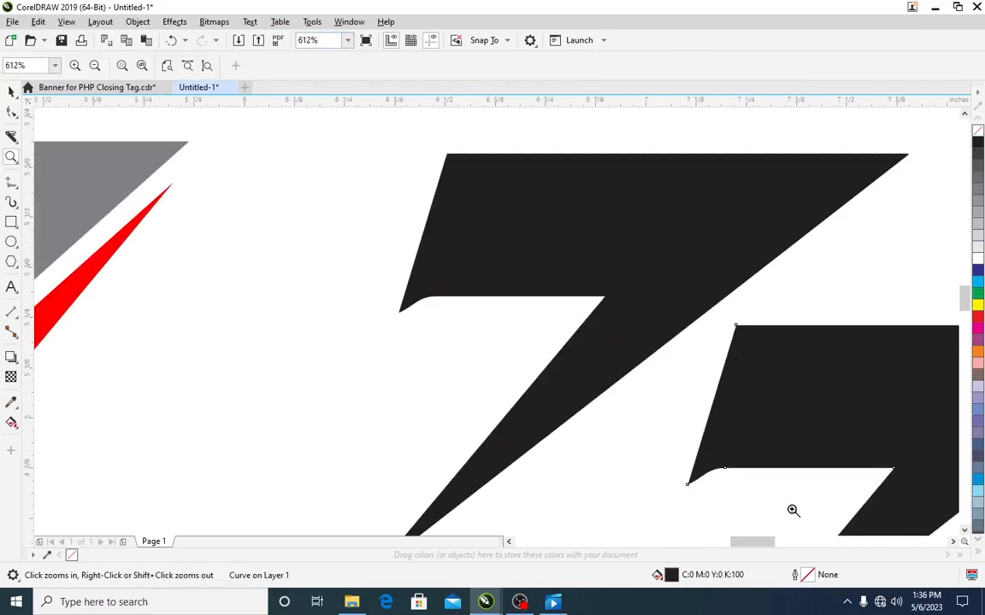
right_click(691, 315)
drag(430, 213, 857, 510)
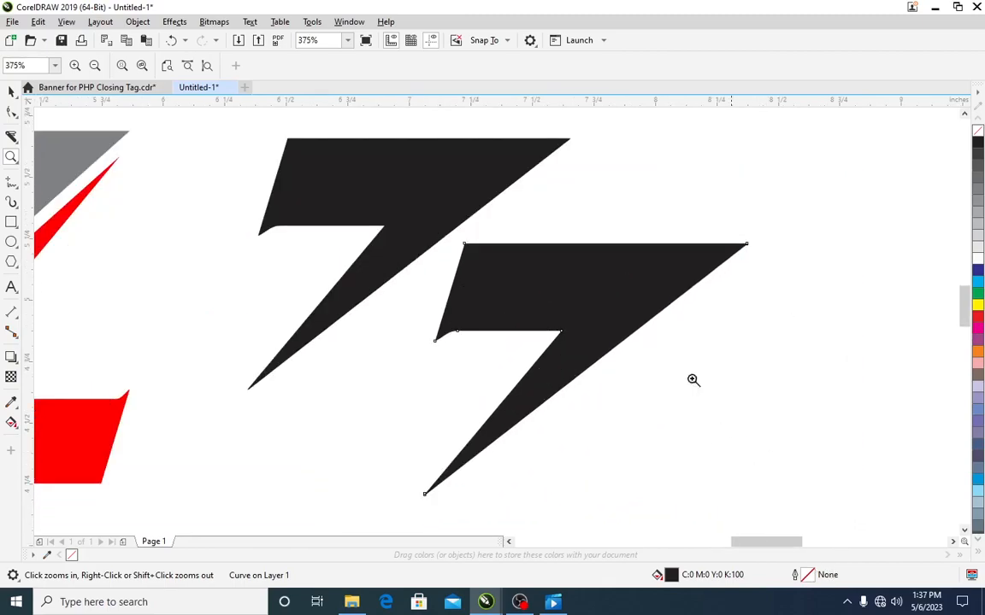
click(12, 93)
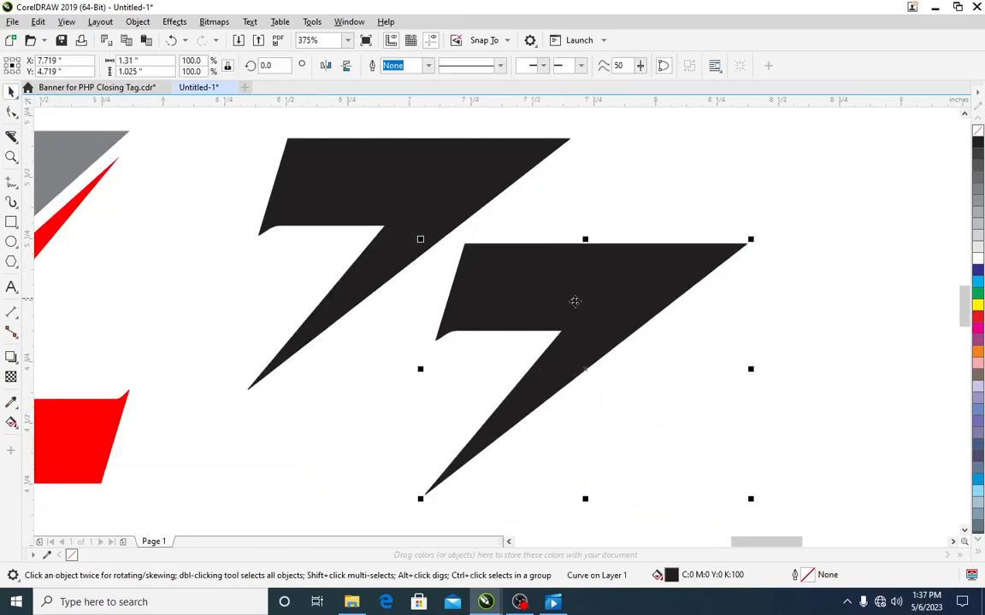
click(736, 346)
click(599, 296)
key(Escape)
click(647, 274)
click(818, 231)
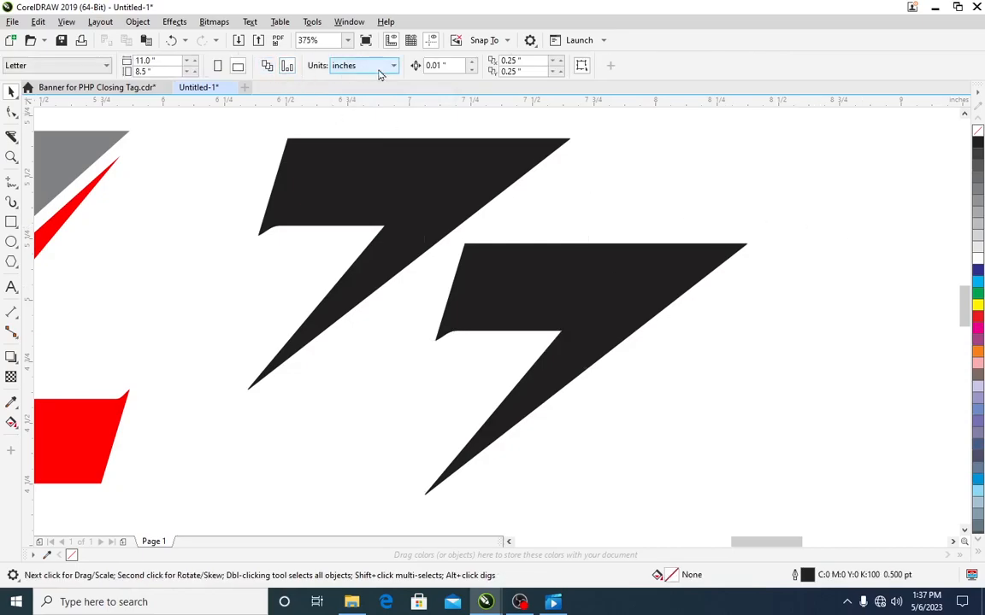
click(627, 312)
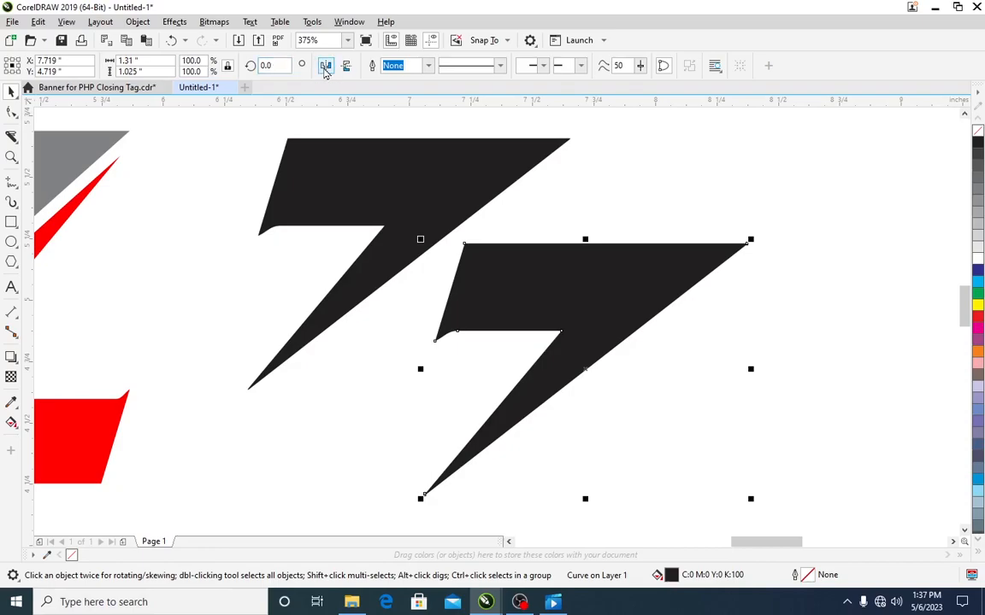
click(325, 68)
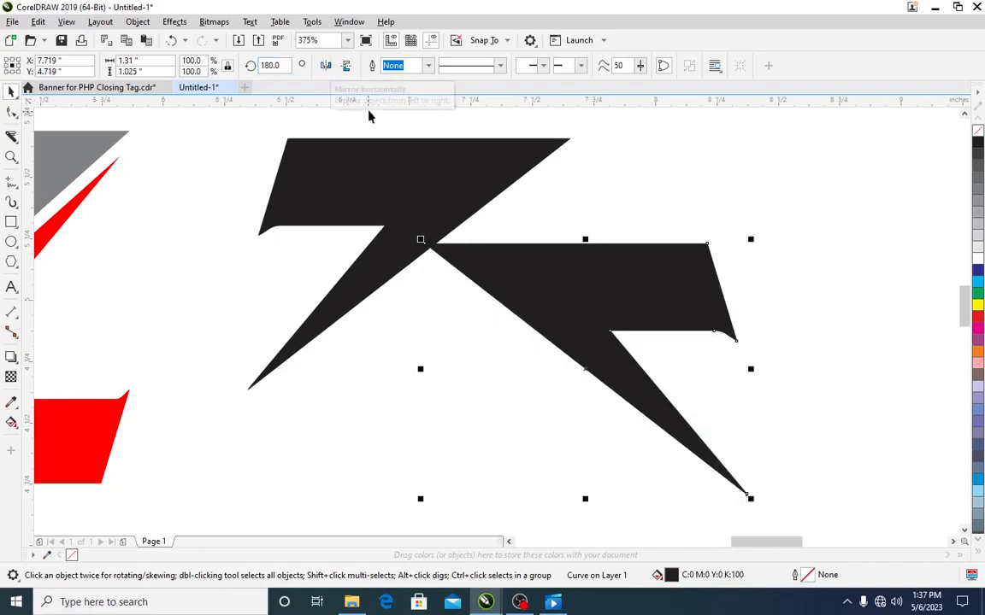
click(346, 66)
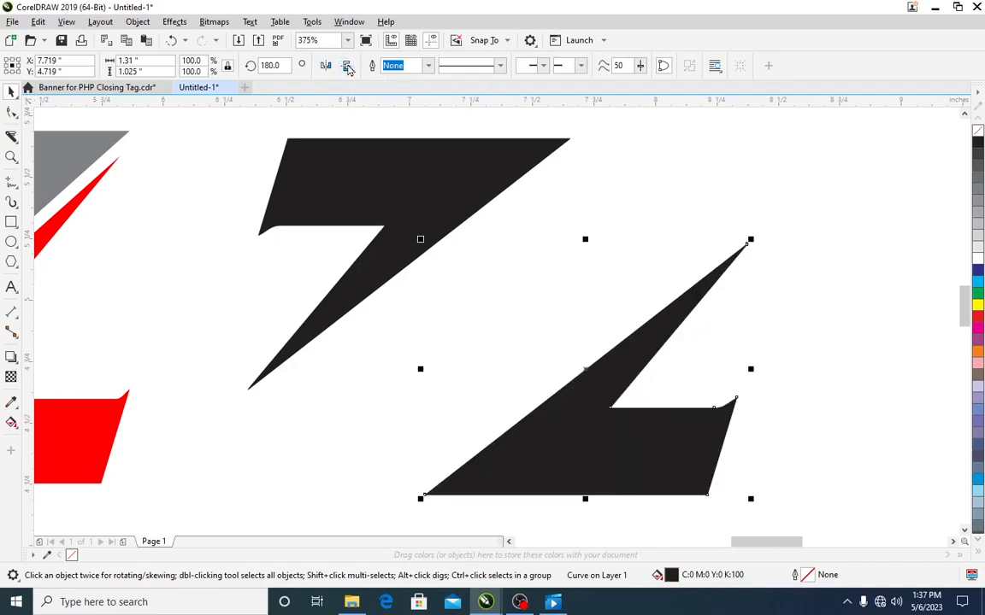
Step: Fit the mirrored piece beneath the original to form a Z with a narrow diagonal gap, centring it at about X 6.957 in, Y 5.047 in
click(664, 344)
click(588, 409)
drag(588, 410, 388, 345)
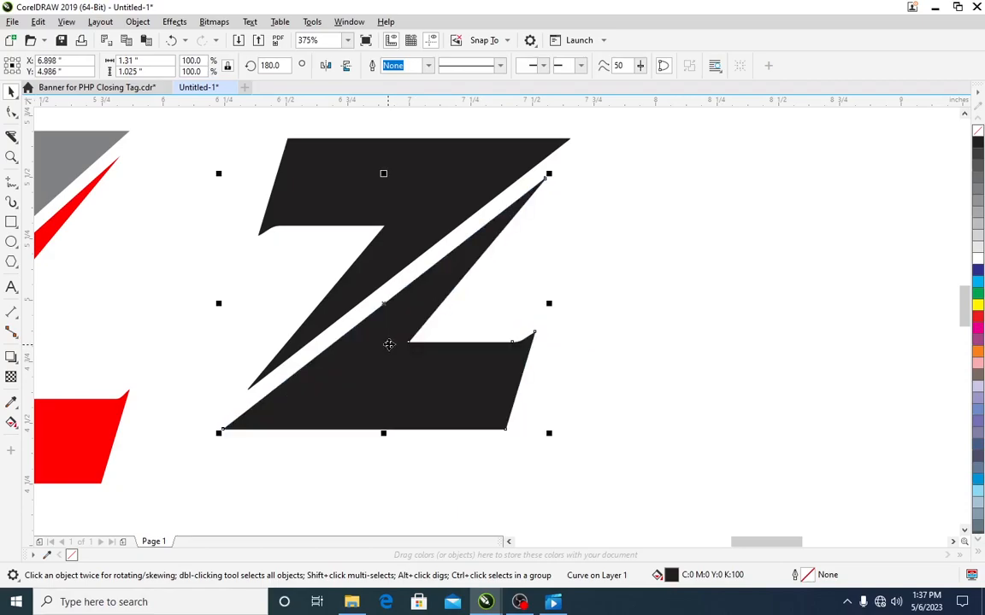
click(509, 542)
click(508, 541)
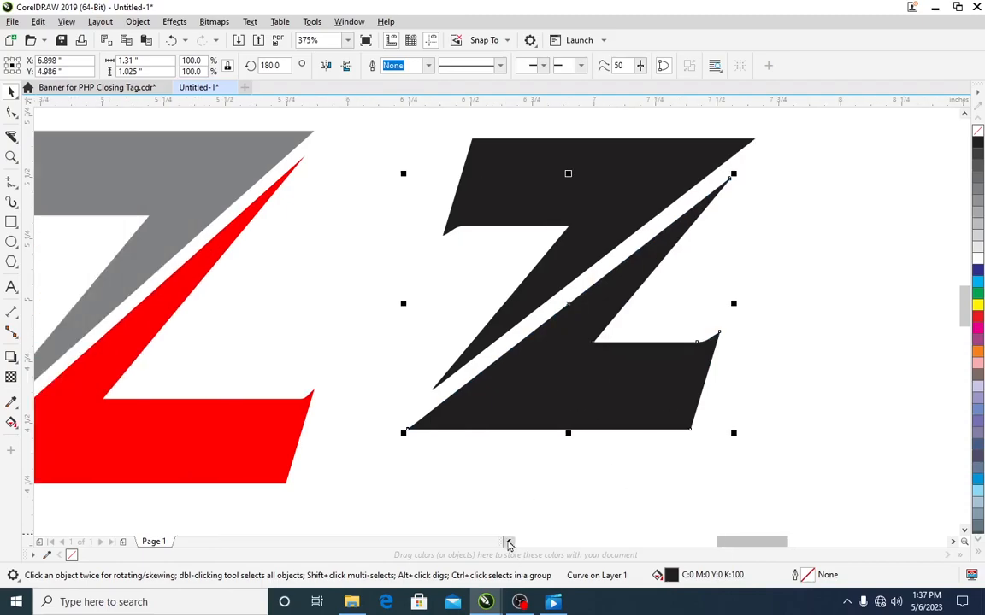
click(509, 542)
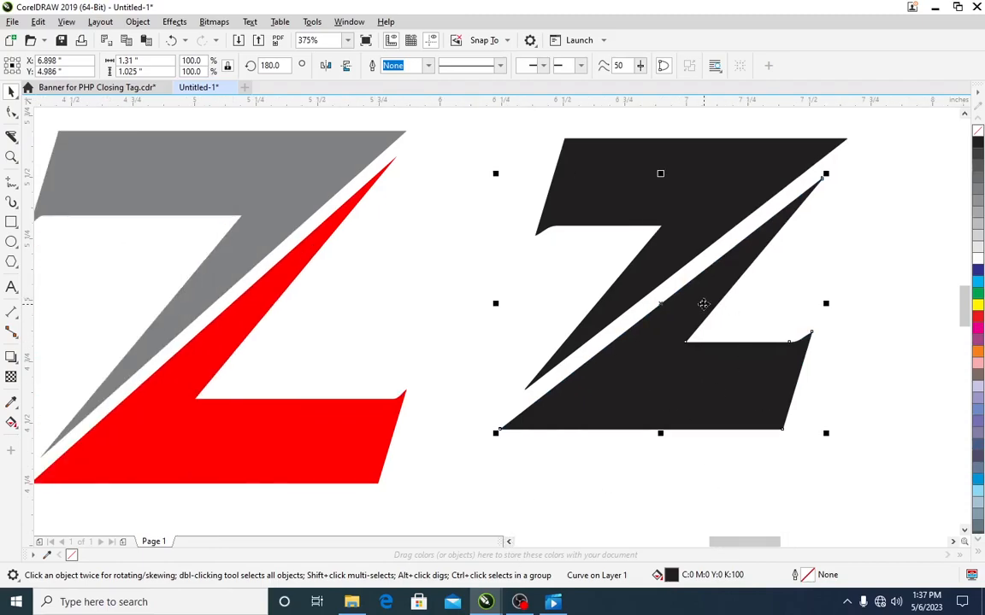
drag(701, 306, 716, 290)
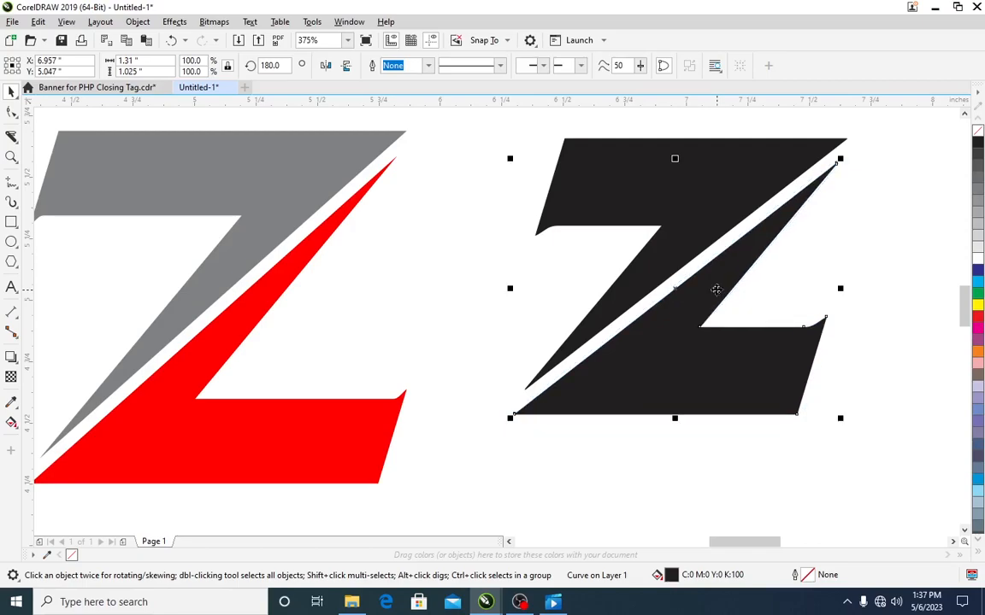
click(862, 279)
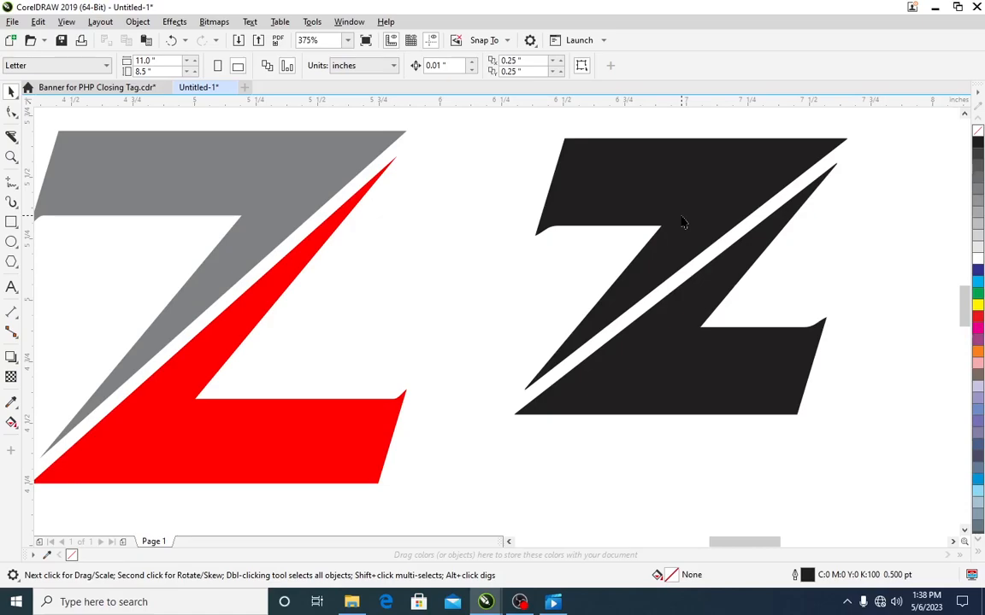
Step: Fill the upper black piece with 60% black (K 60) and the lower piece with red (M 100, Y 100)
click(662, 196)
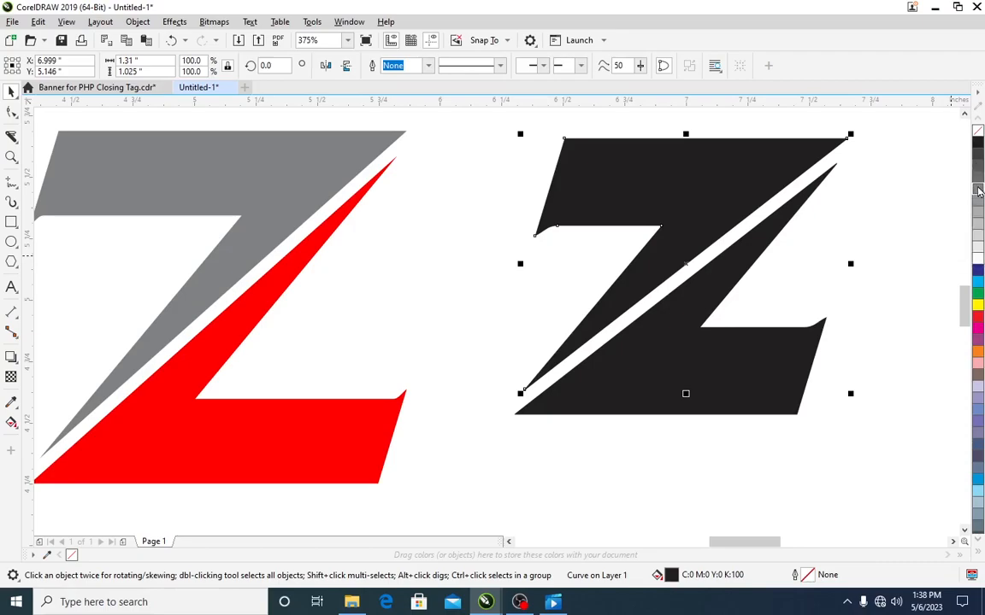
click(978, 191)
click(863, 351)
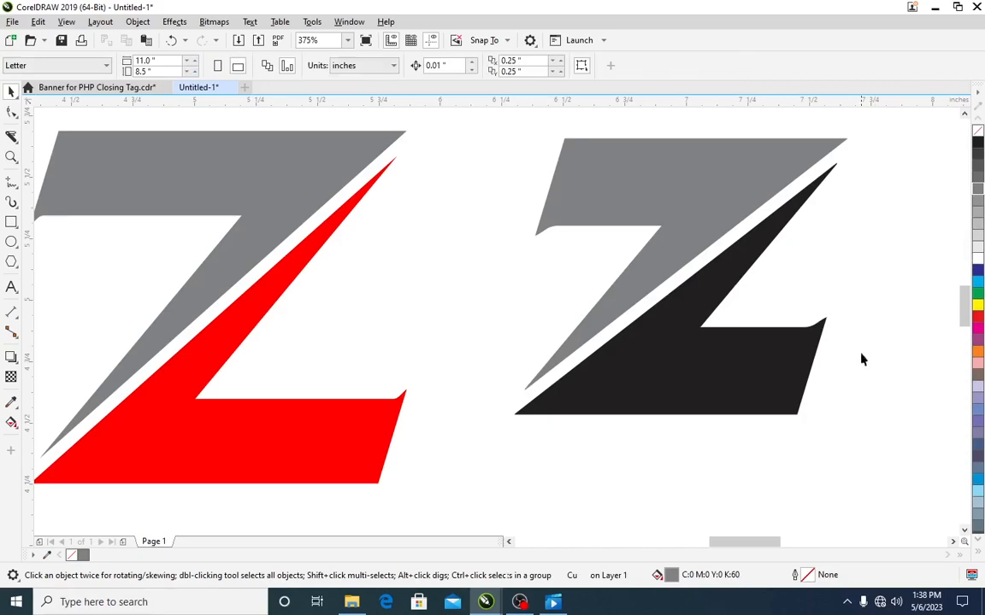
click(705, 377)
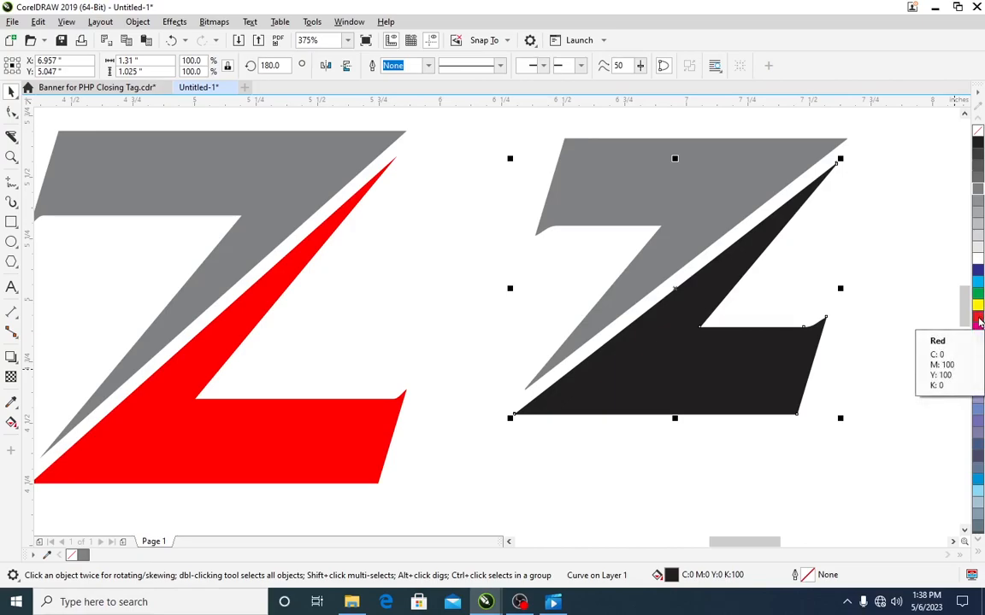
drag(980, 321, 727, 316)
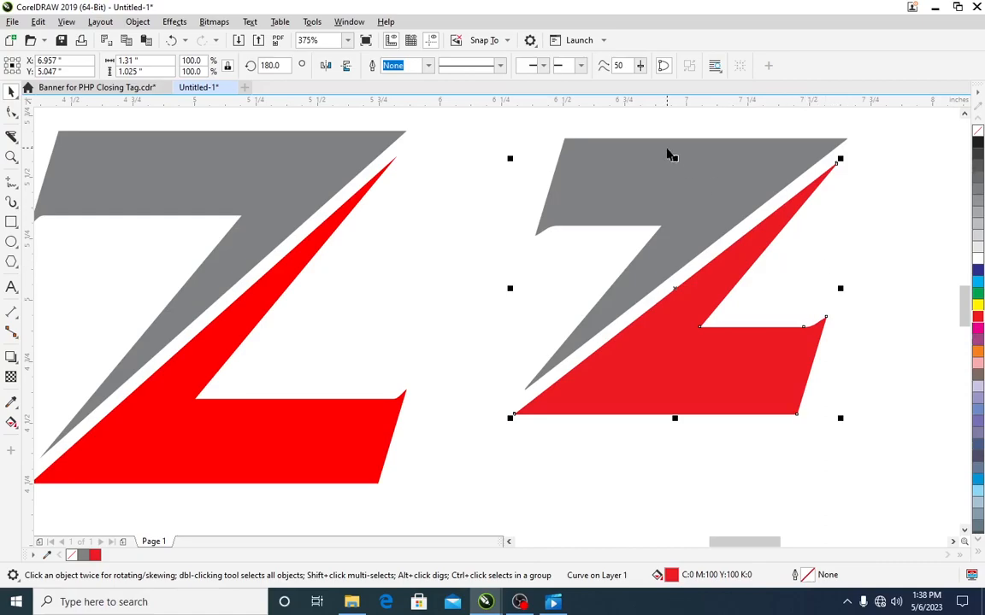
click(843, 256)
Step: Move both pieces of the new Z to the right and enlarge them together to about 1.695 × 1.409 in, close to the reference logo's size
click(705, 194)
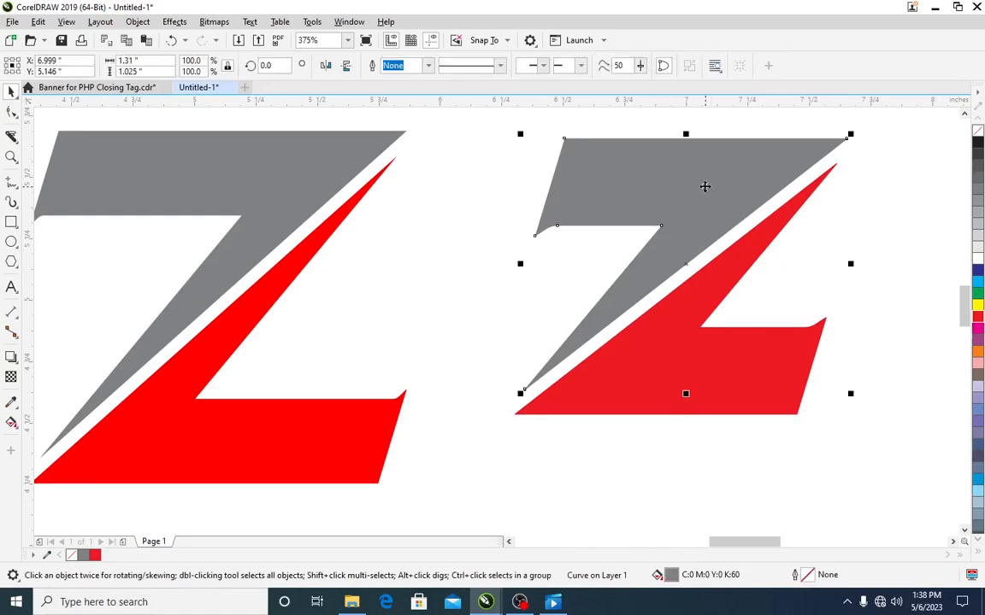
key(z)
right_click(670, 188)
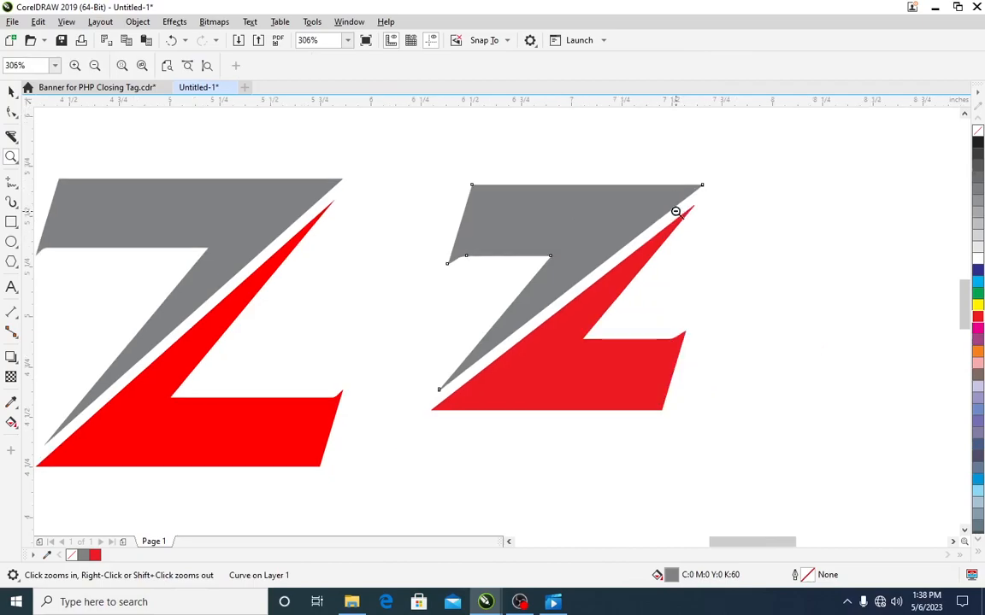
right_click(675, 212)
key(space)
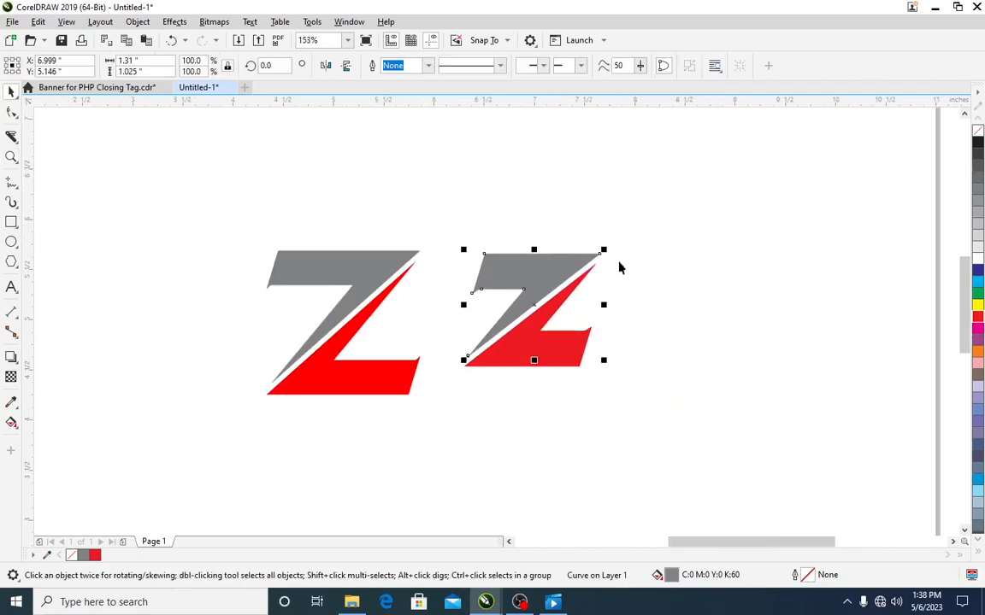
drag(656, 239, 454, 376)
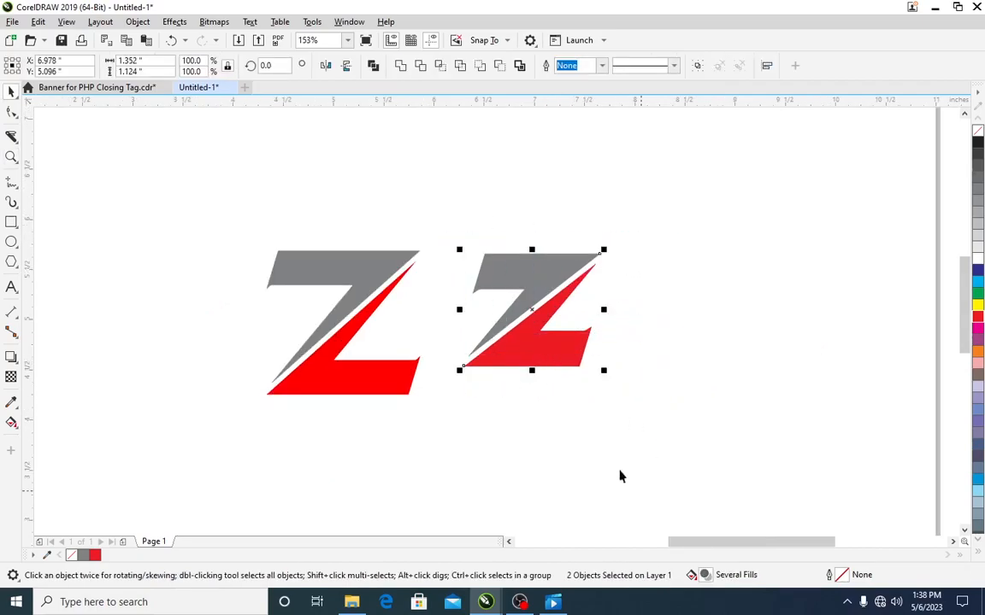
drag(546, 306, 592, 309)
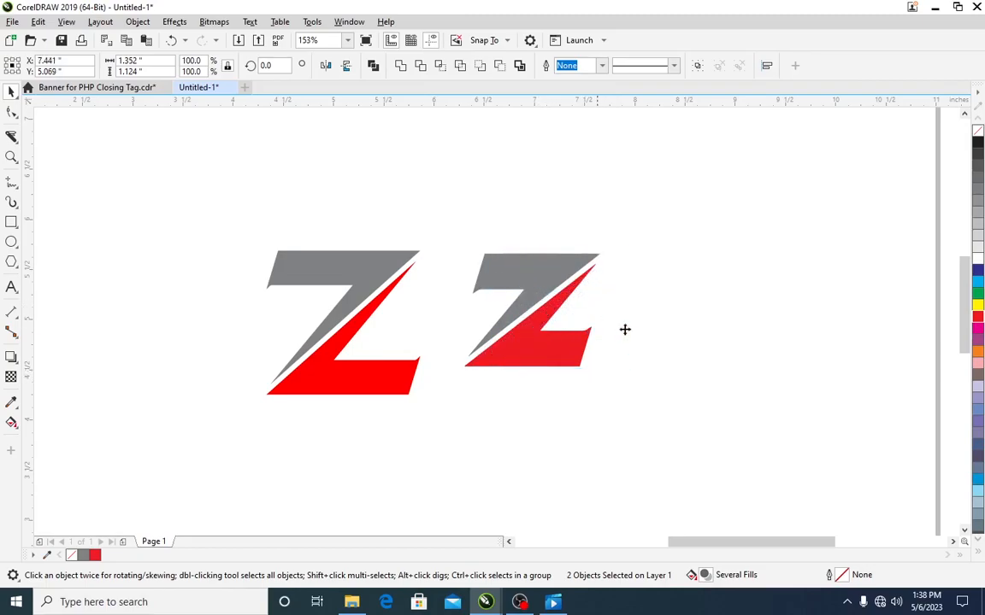
drag(654, 377, 688, 404)
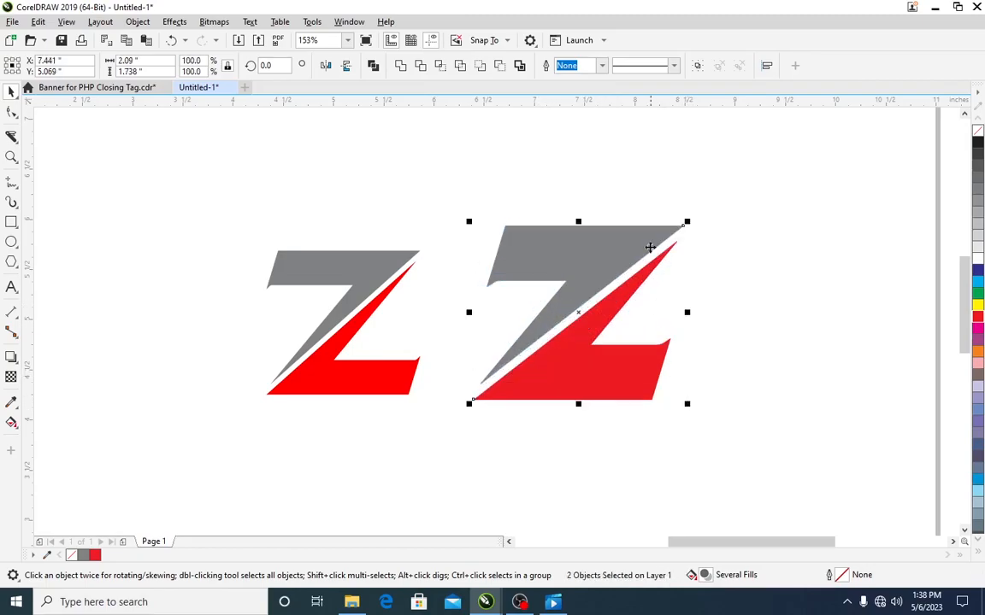
drag(689, 222, 619, 269)
drag(683, 401, 678, 392)
Step: Add the artistic text "ZENITH" below the new Z in bold italic Arial, 24 pt
key(z)
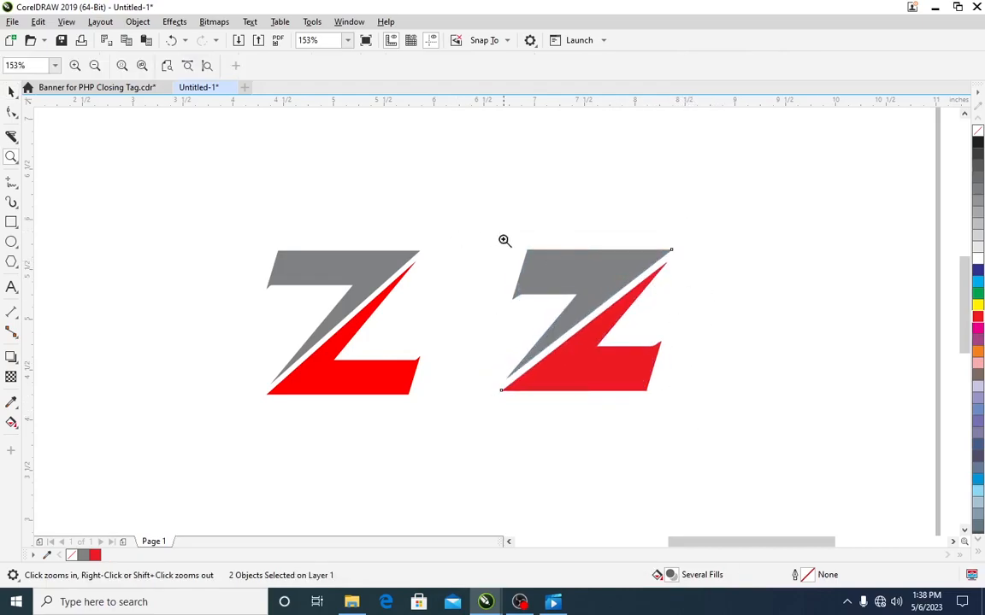
drag(248, 187, 796, 444)
key(space)
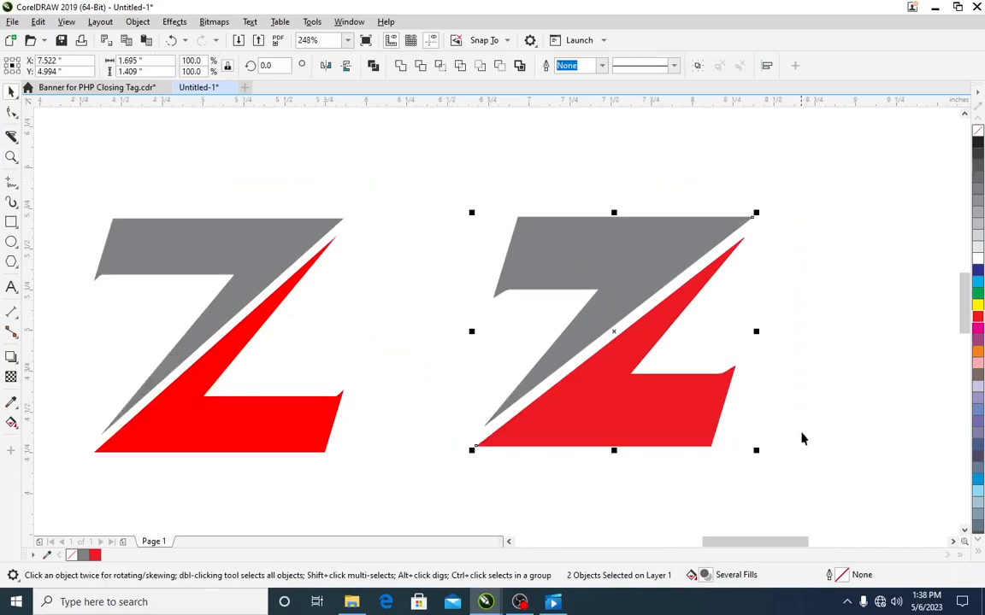
click(798, 373)
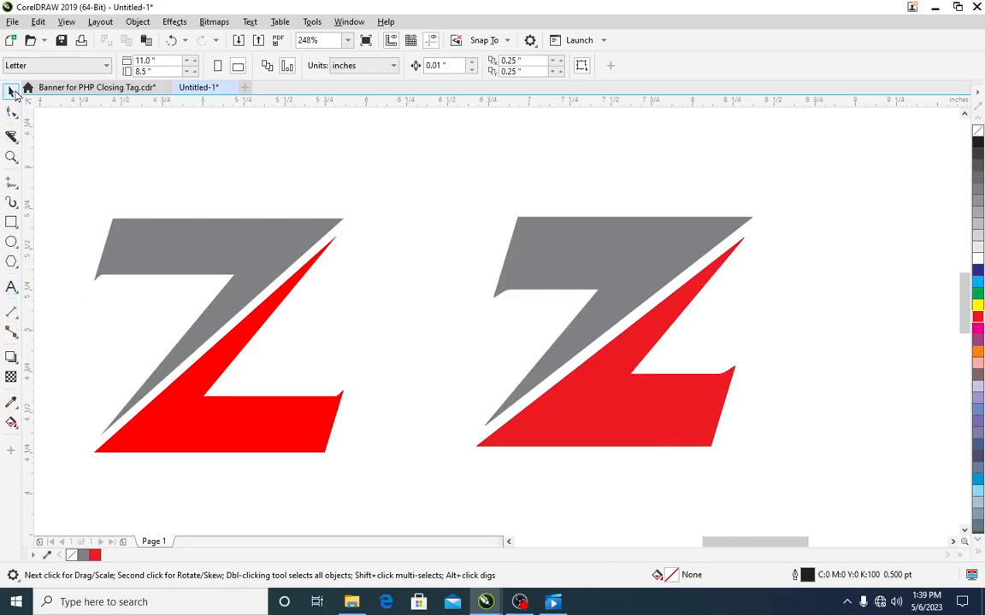
click(11, 289)
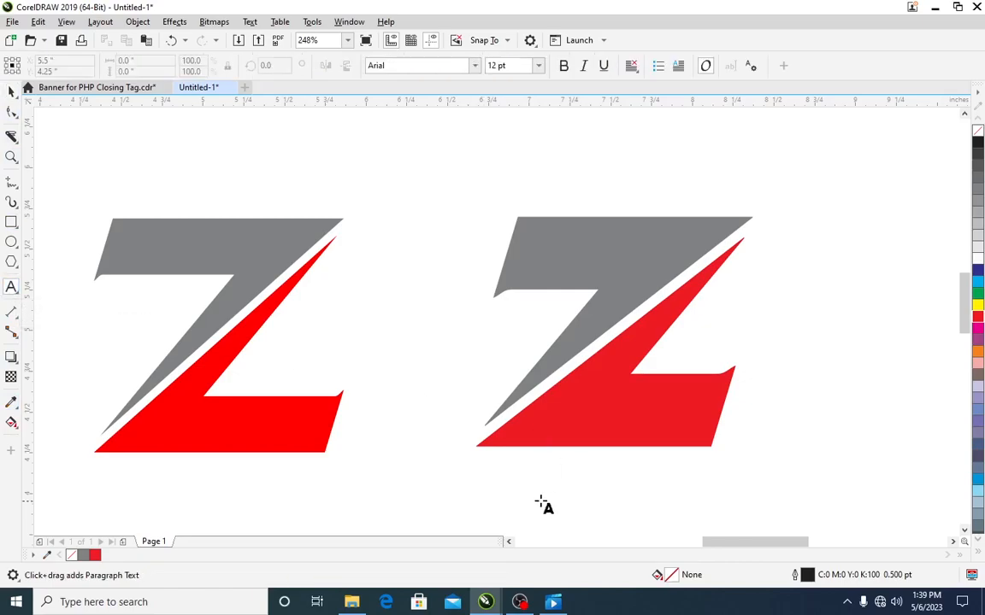
click(488, 512)
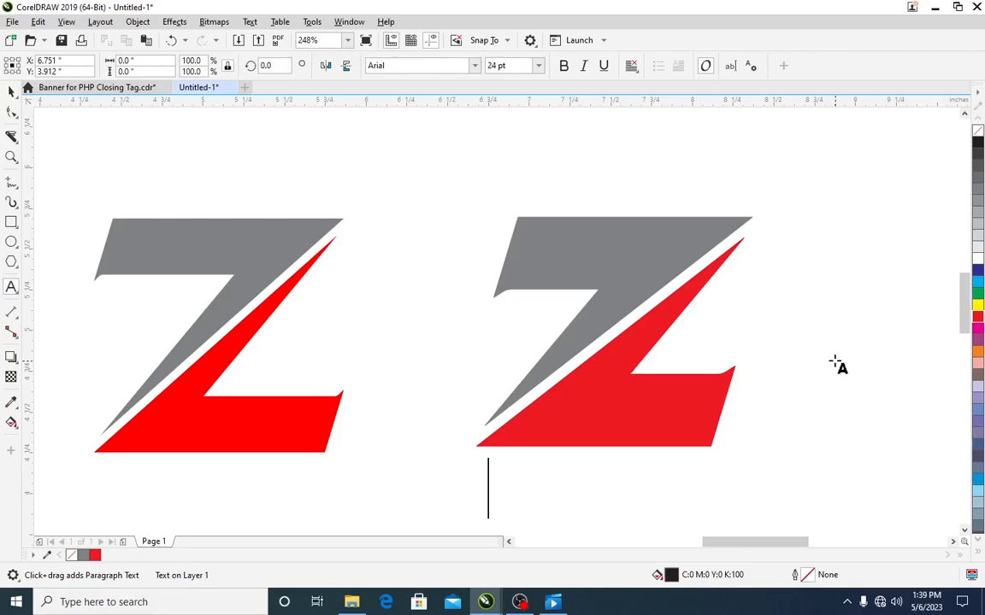
text(ZE)
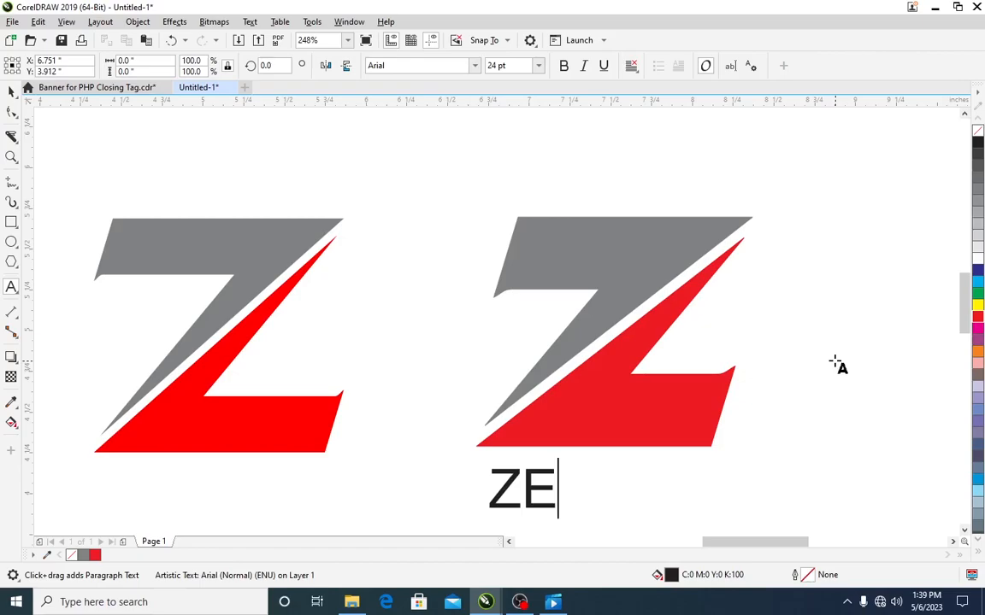
text(NITH)
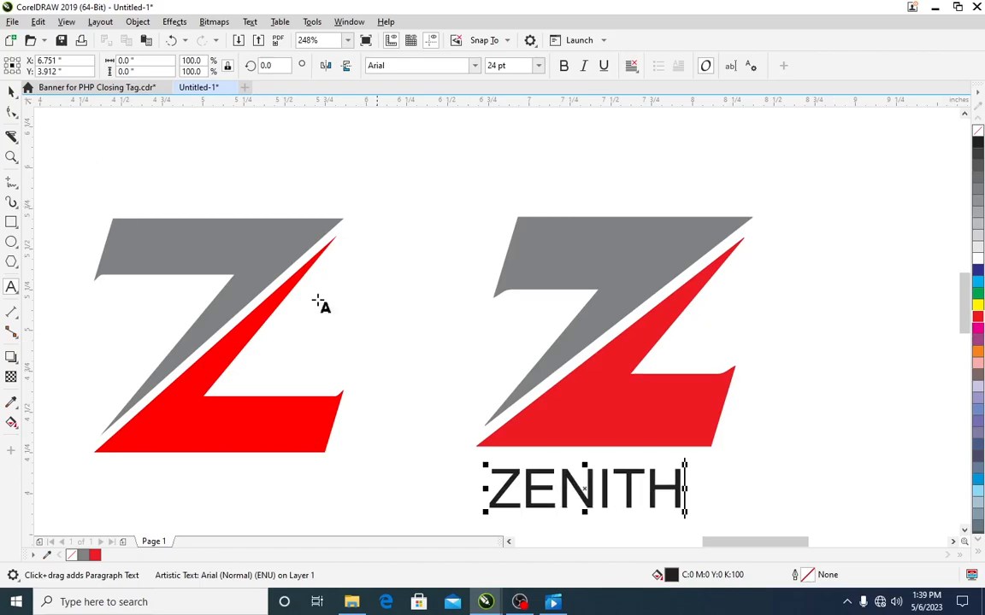
click(11, 90)
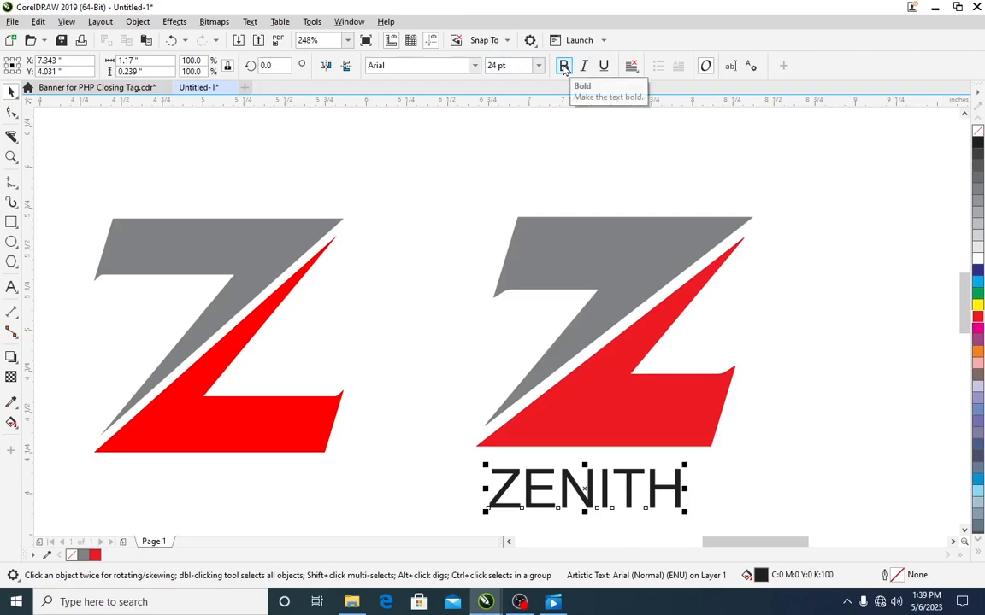
click(563, 67)
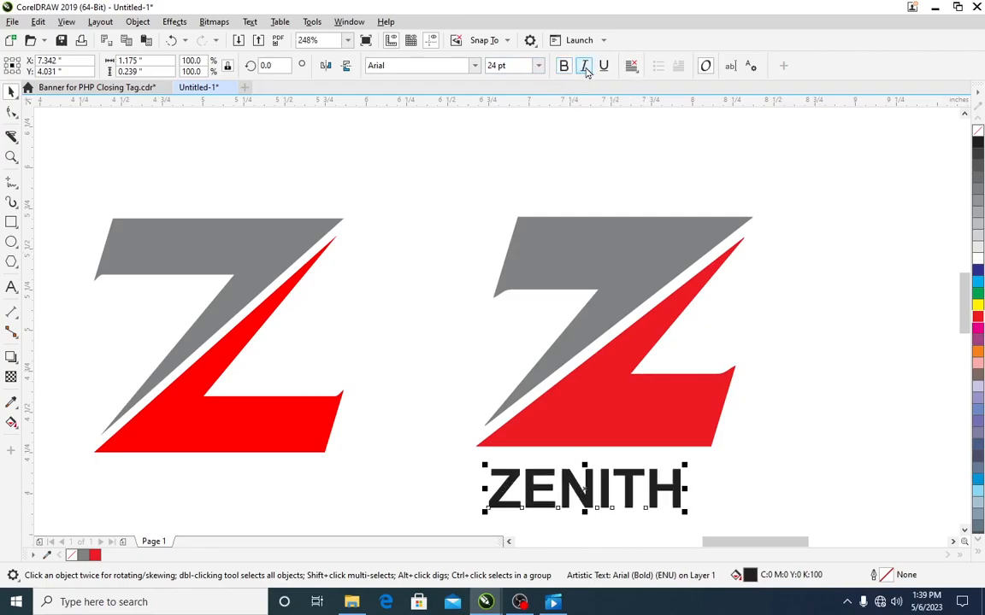
click(584, 67)
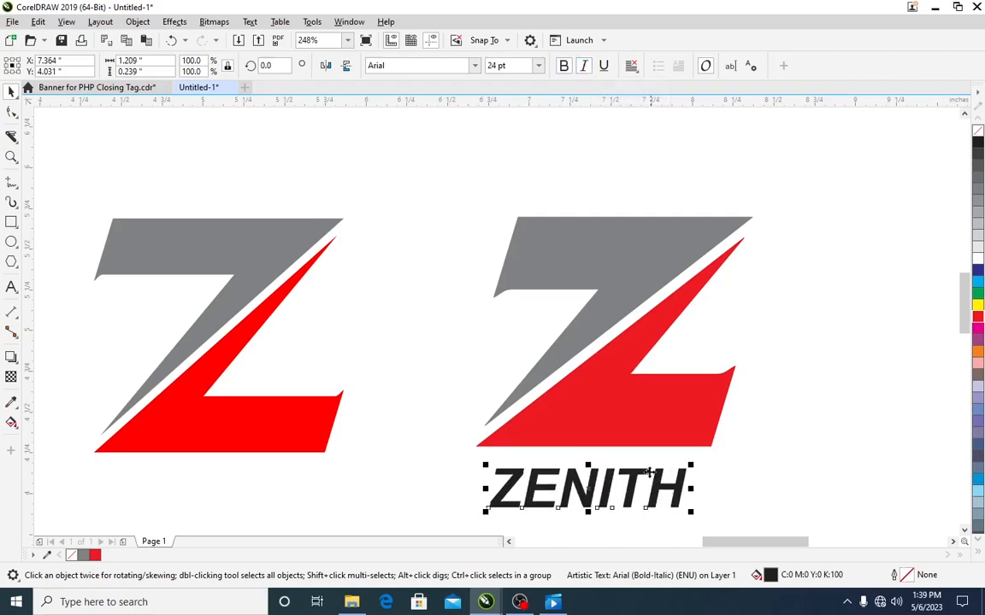
Step: Shift the ZENITH text slightly right to about X 7.406 in, Y 4.027 in and fill it with 60% black (K 60)
mouse_move(650, 473)
mouse_down()
mouse_move(671, 489)
mouse_move(659, 489)
mouse_up()
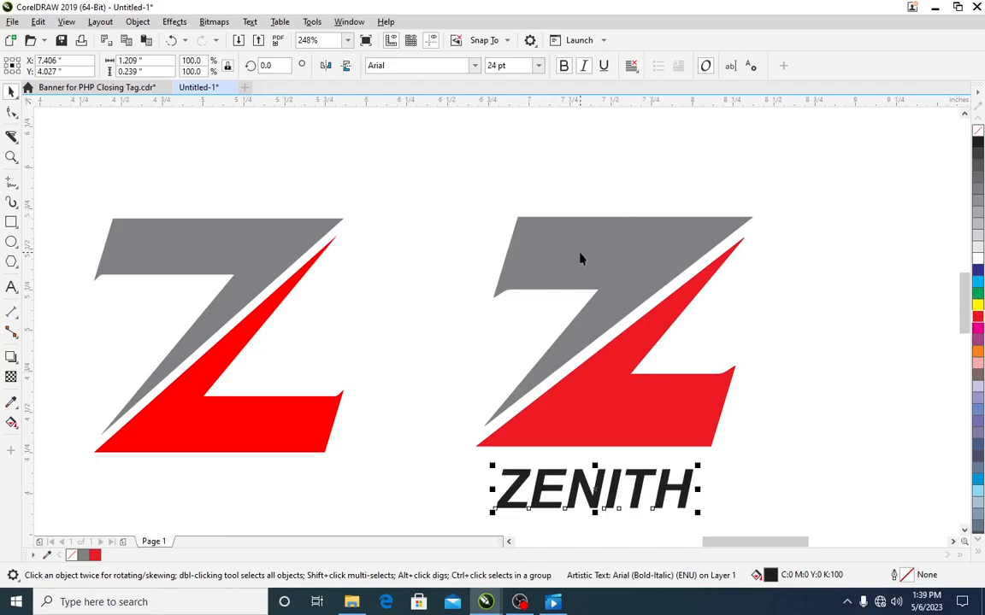
click(978, 194)
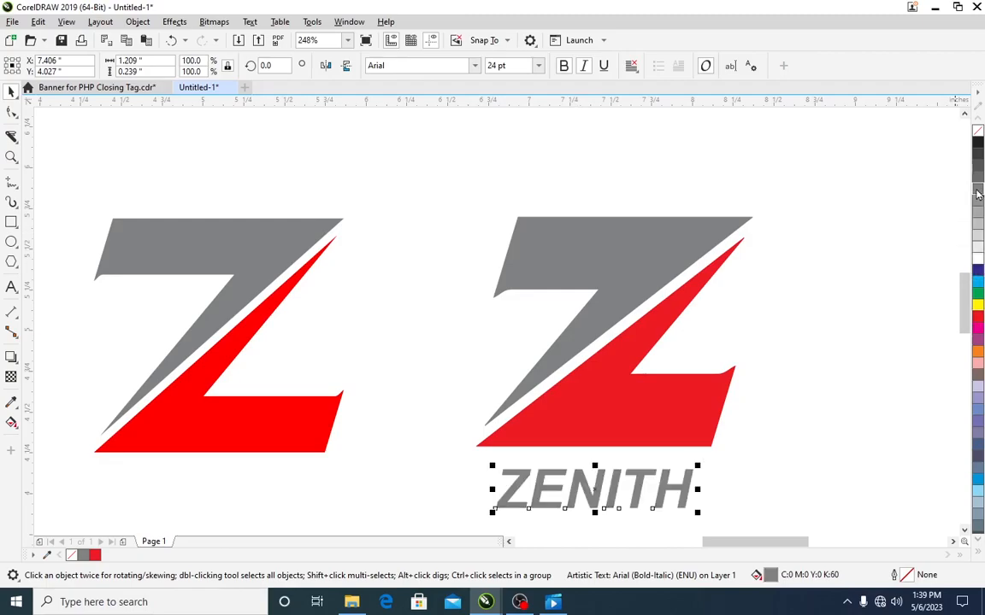
click(800, 307)
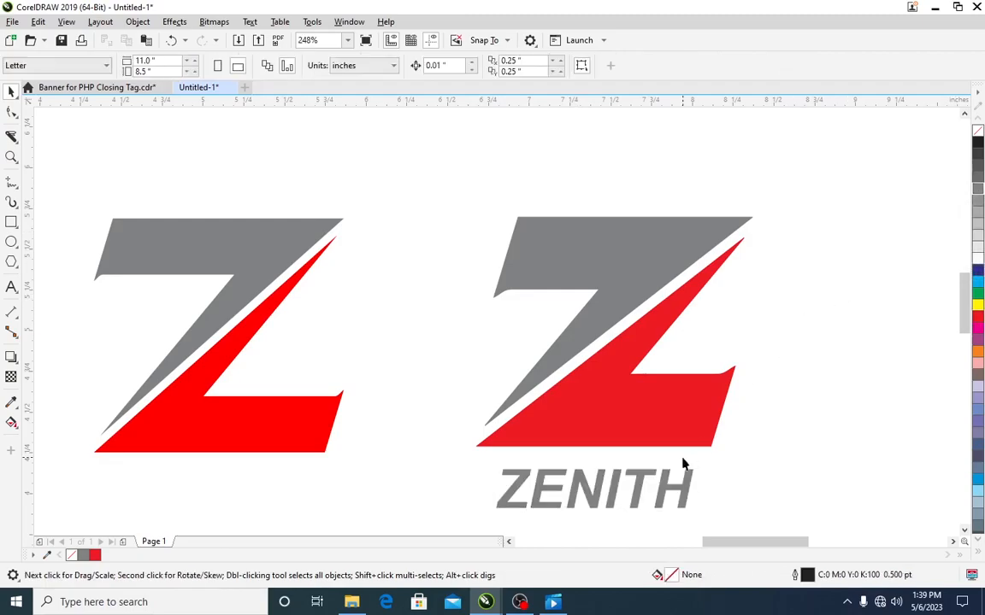